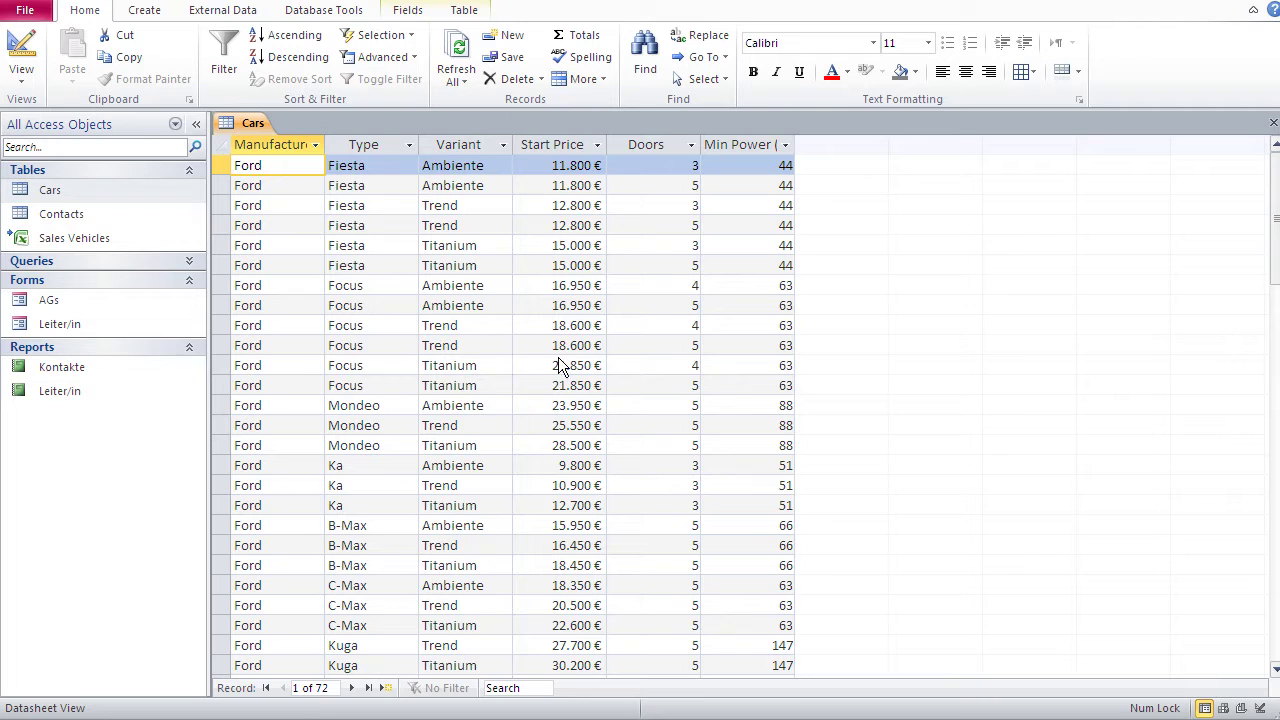
# Step: Examine the Manufacturer, Type and Variant columns of the Cars table
pyautogui.click(454, 148)
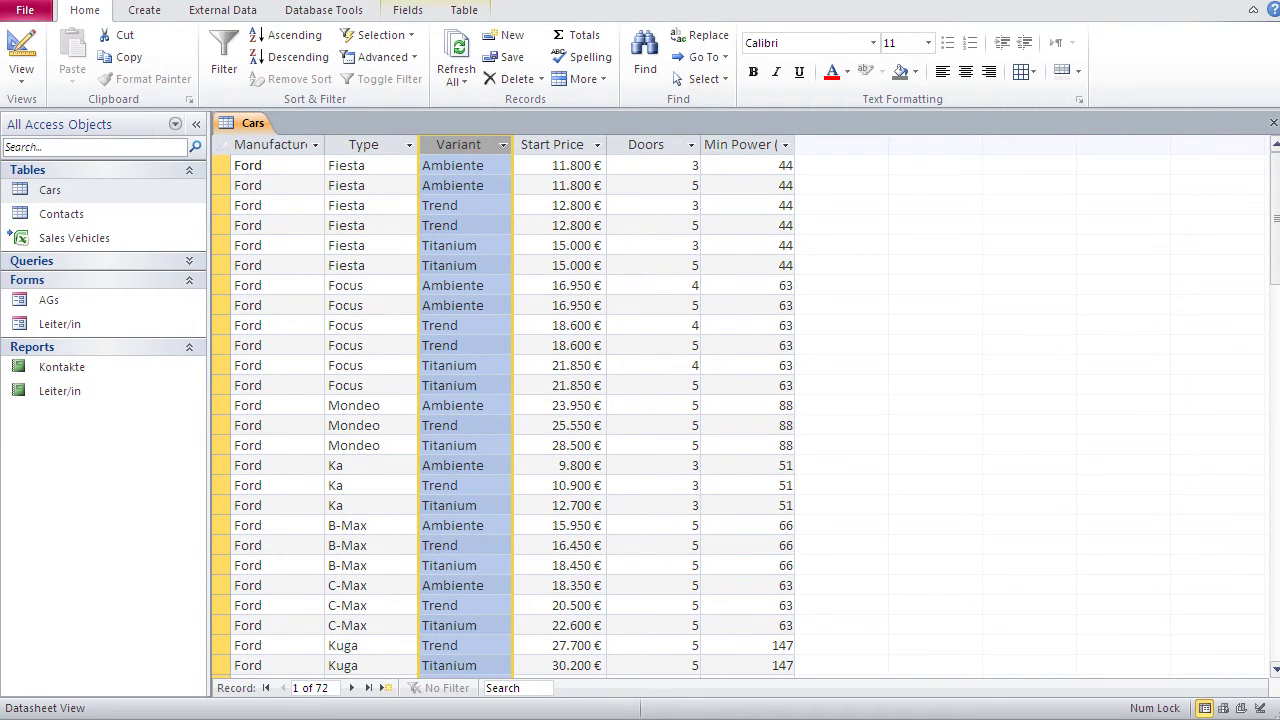
pyautogui.hotkey('alt', 'Tab')
pyautogui.click(254, 147)
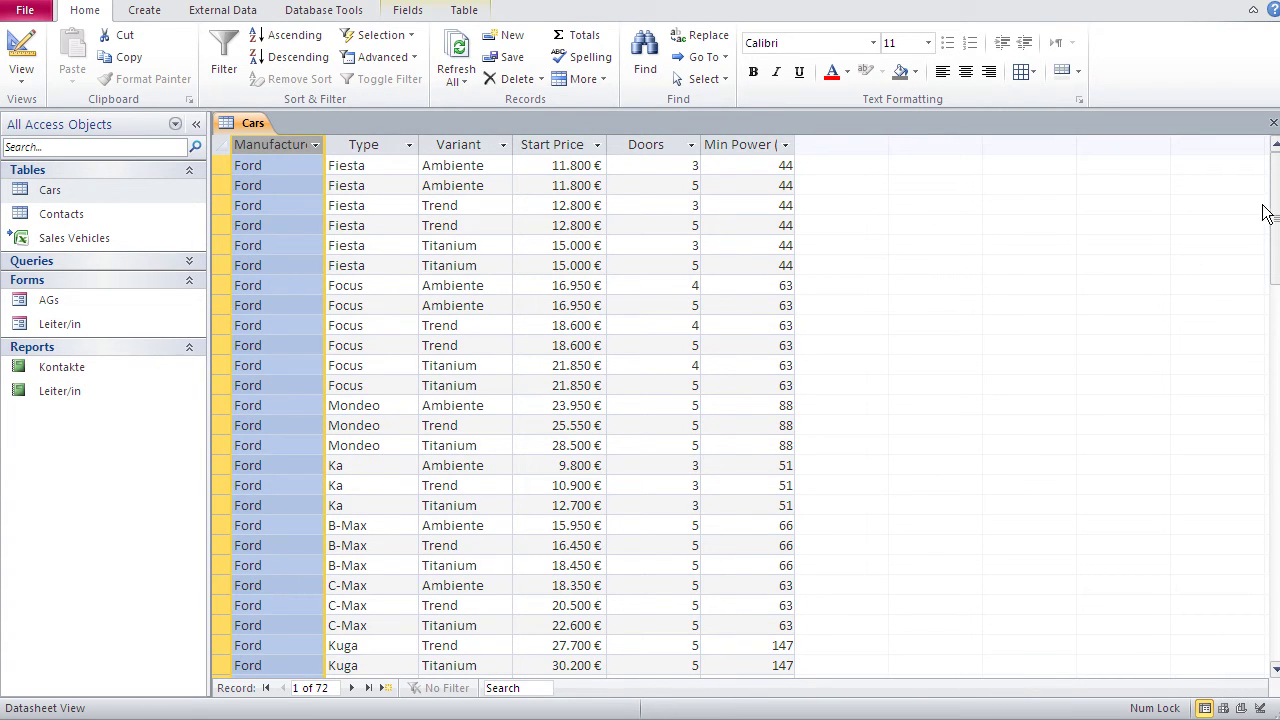
pyautogui.moveTo(1271, 218); pyautogui.dragTo(1239, 204)
pyautogui.click(371, 146)
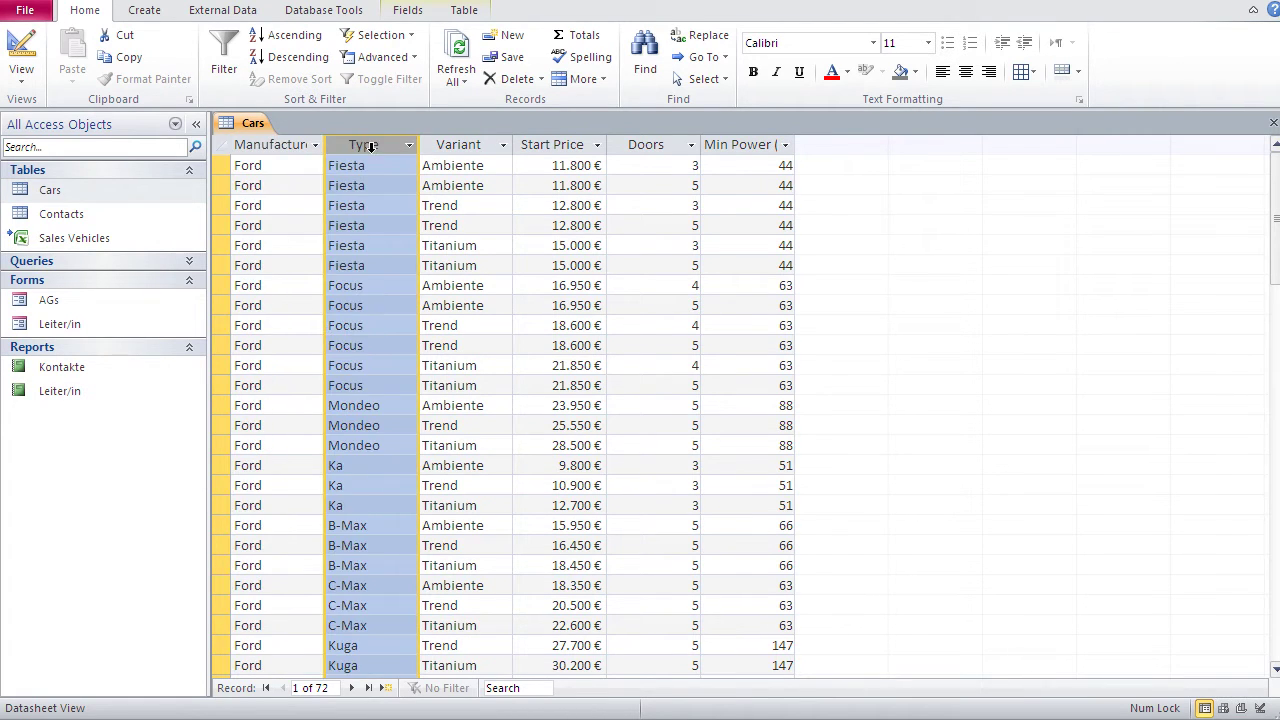
pyautogui.click(451, 149)
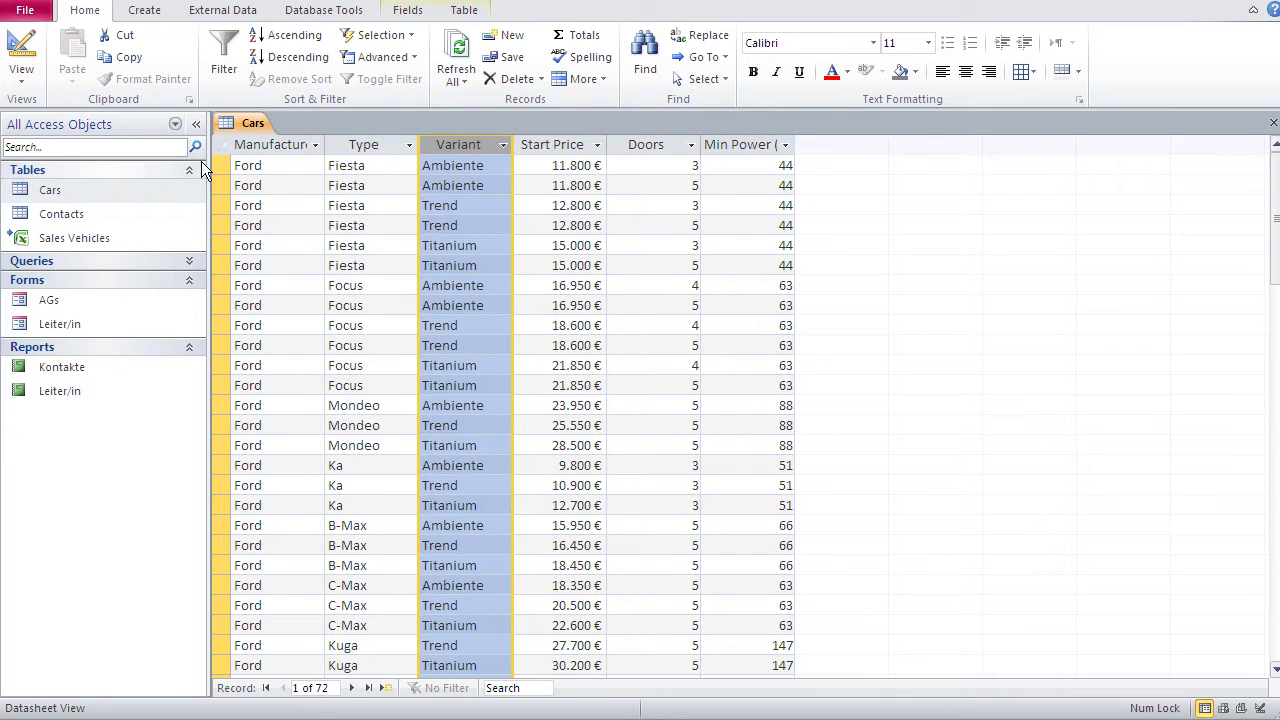
# Step: View the Indexed options of the Variant field in the Cars table design, leaving the setting as it is, and return to the datasheet
pyautogui.click(22, 58)
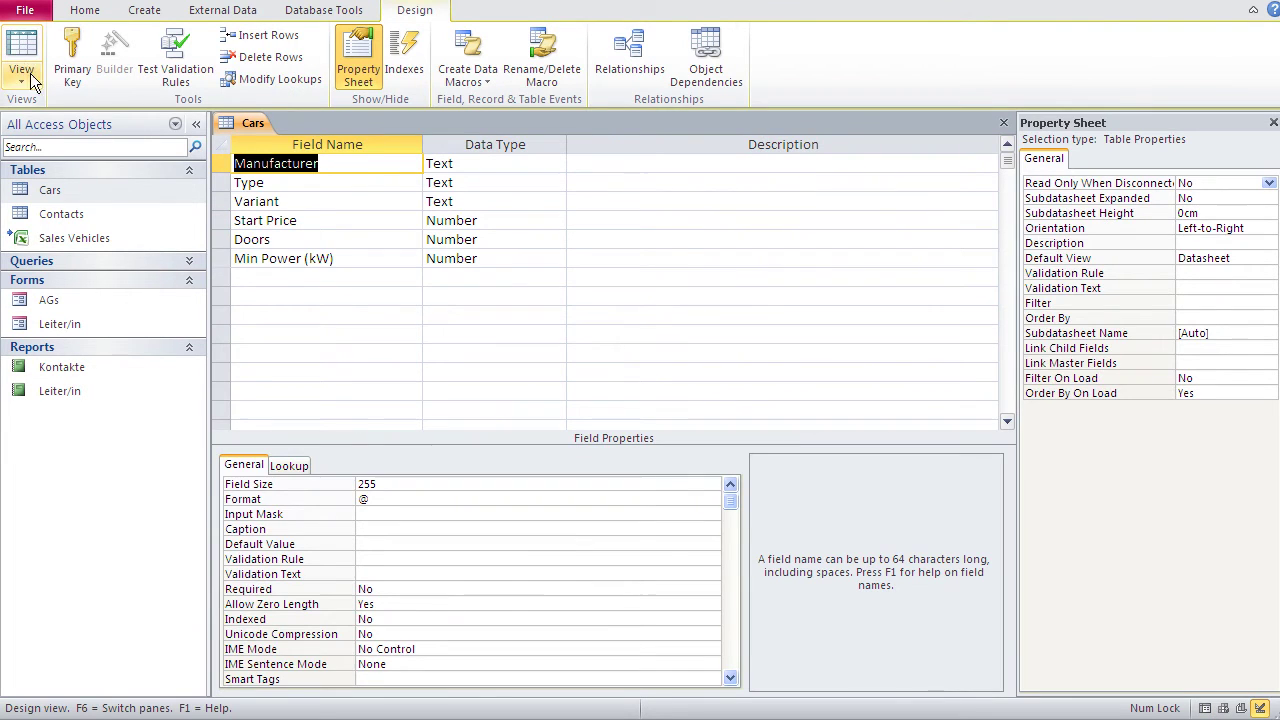
pyautogui.click(288, 201)
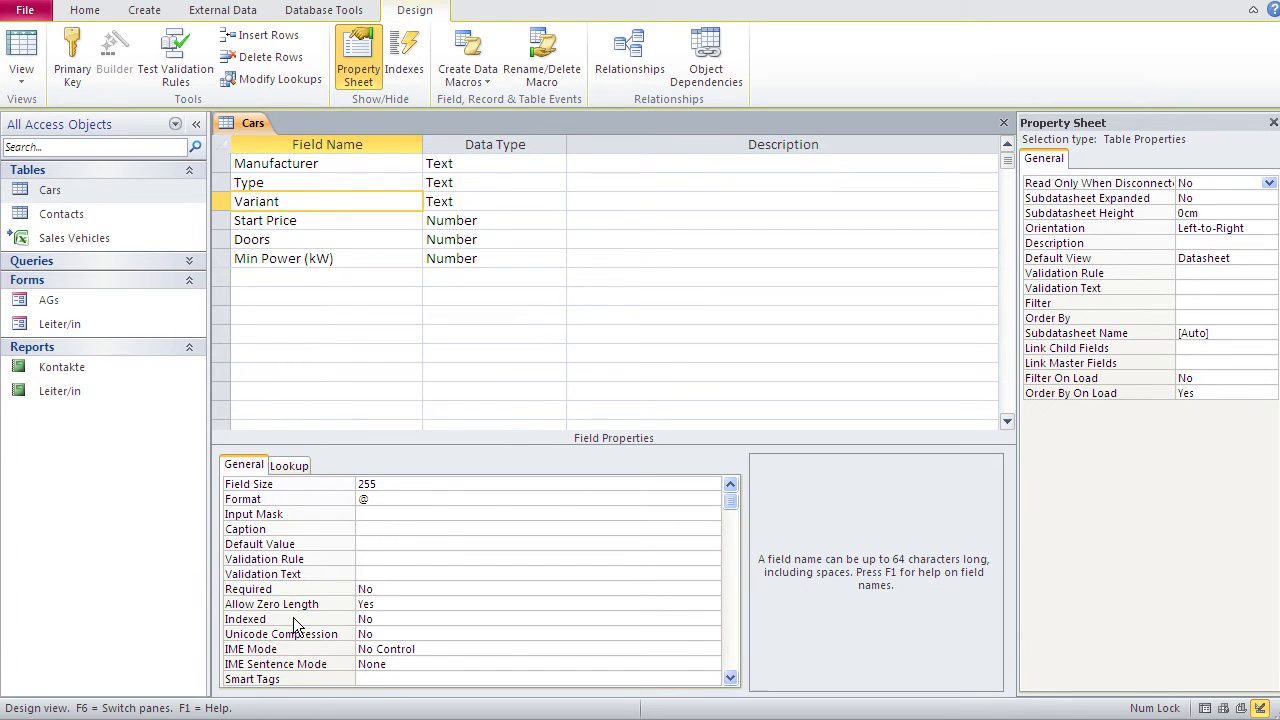
pyautogui.click(390, 620)
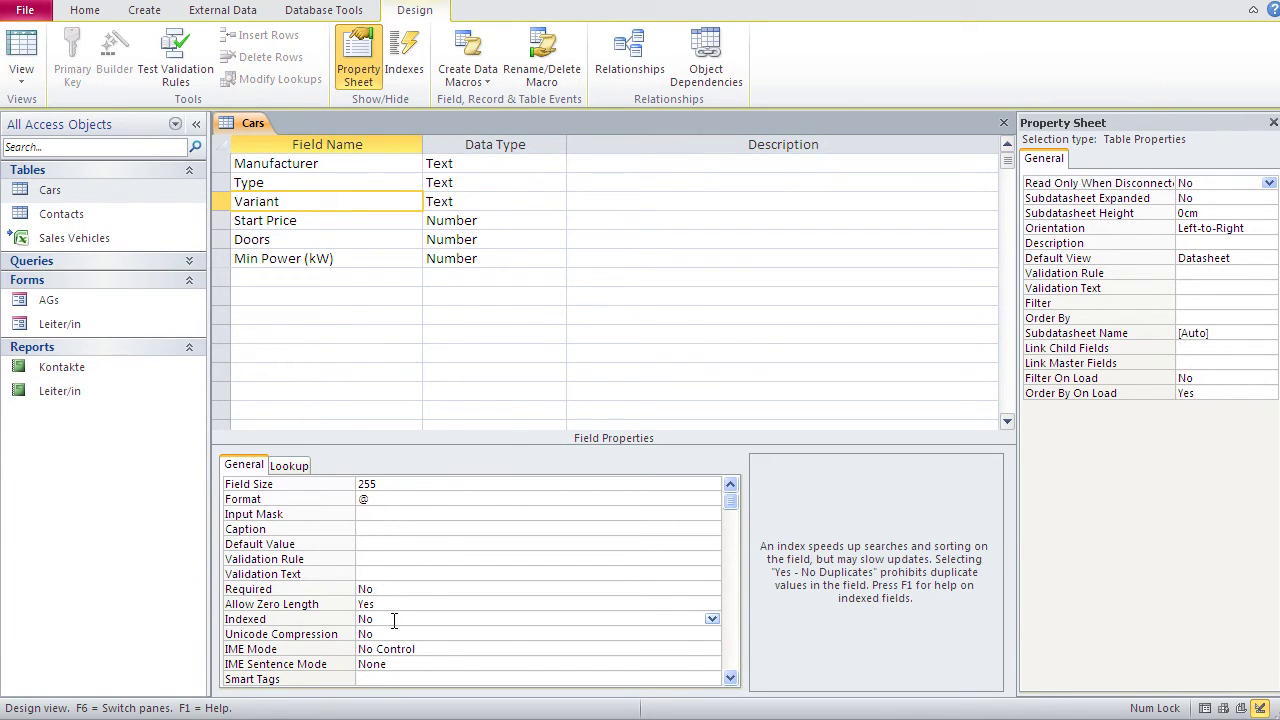
pyautogui.click(712, 619)
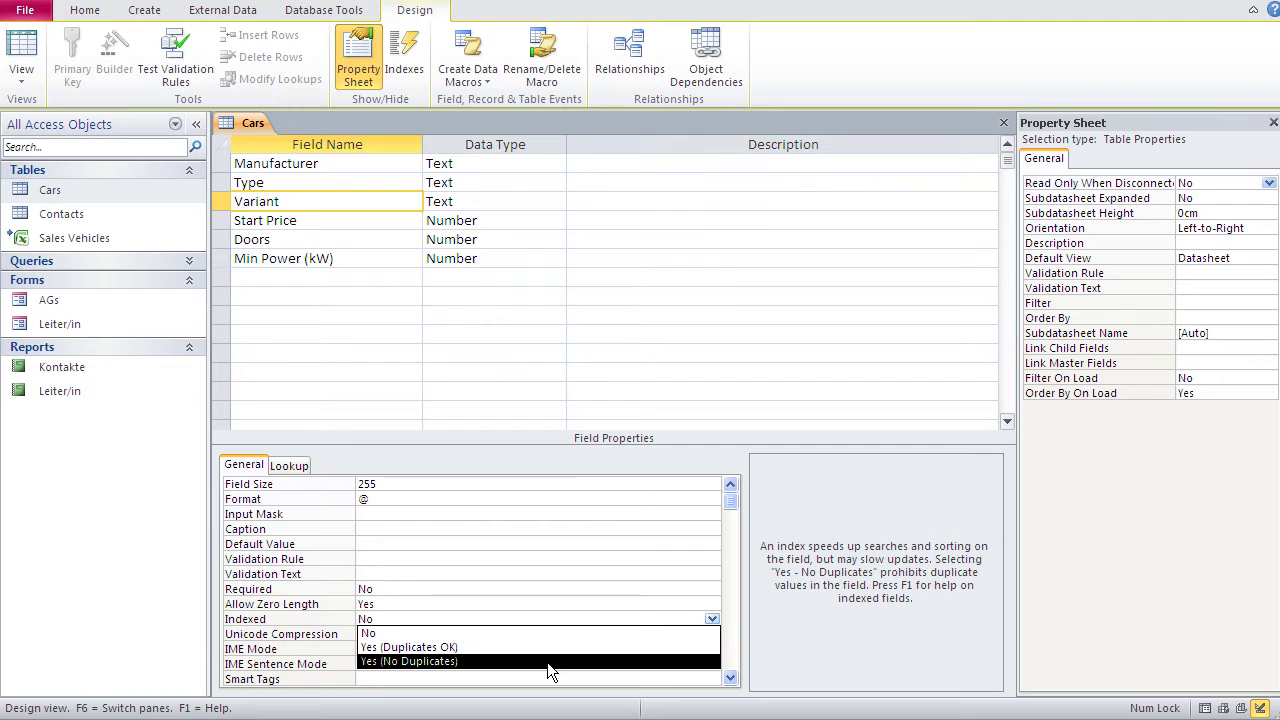
pyautogui.click(324, 312)
pyautogui.click(24, 55)
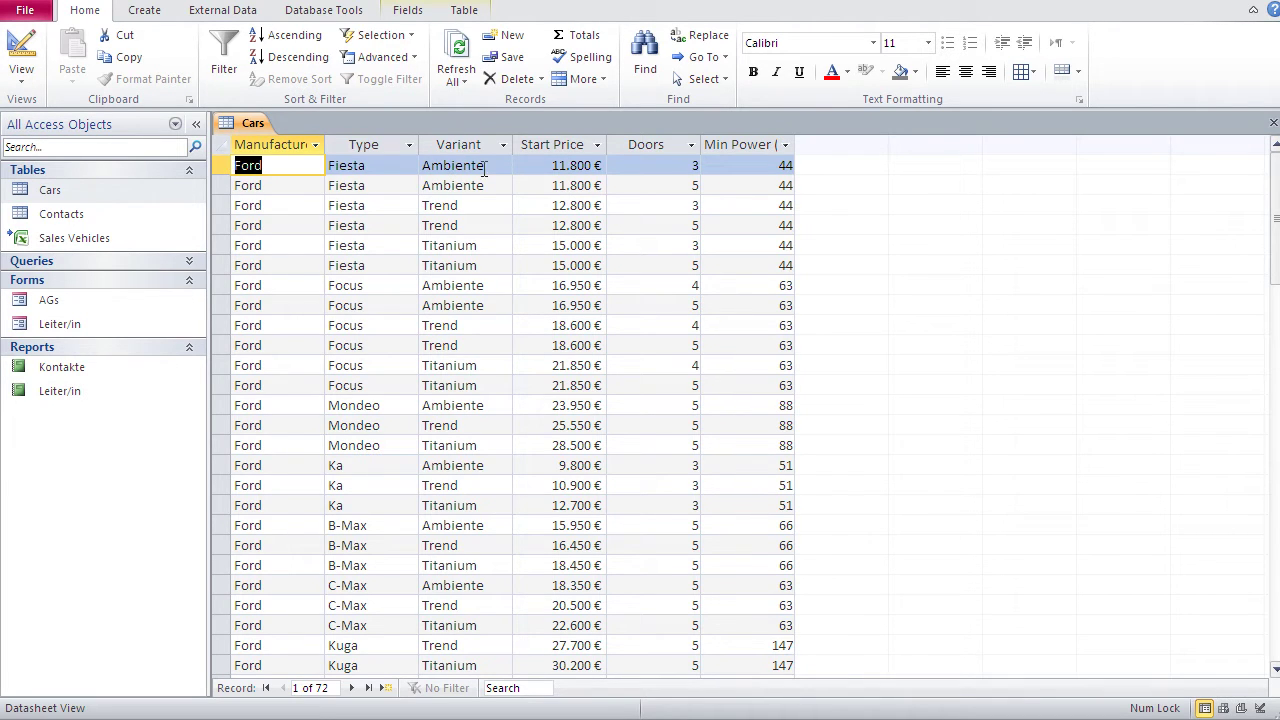
# Step: Compare the Variant values of the first four Fiesta records for duplicates
pyautogui.click(489, 166)
pyautogui.click(493, 188)
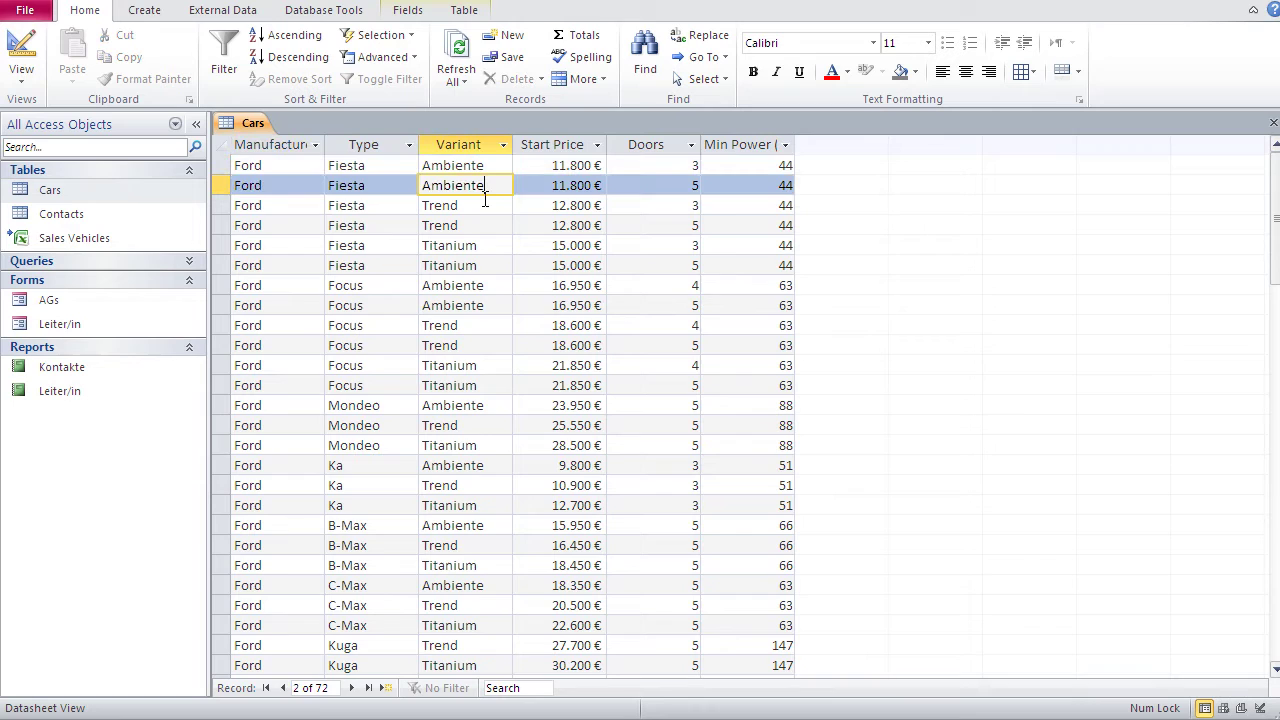
pyautogui.click(482, 205)
pyautogui.click(463, 224)
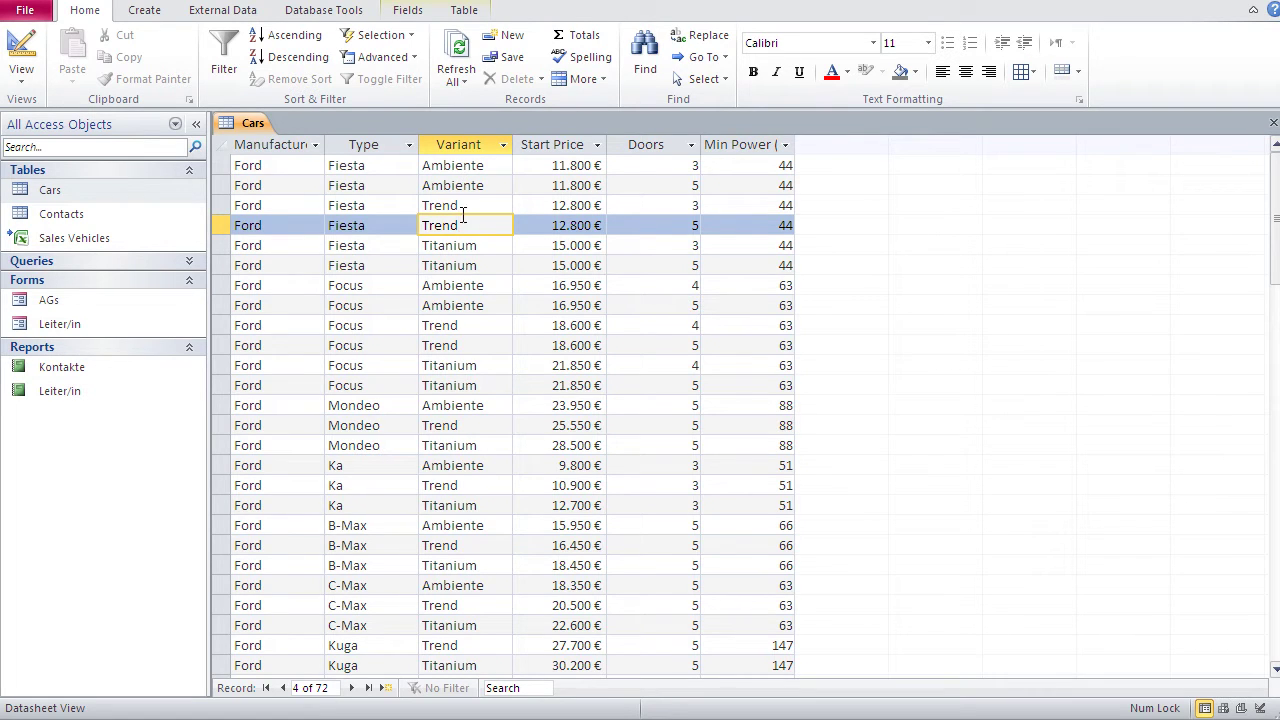
# Step: Set the Indexed property of the Variant field to Yes (Duplicates OK) in the Cars table design
pyautogui.click(18, 62)
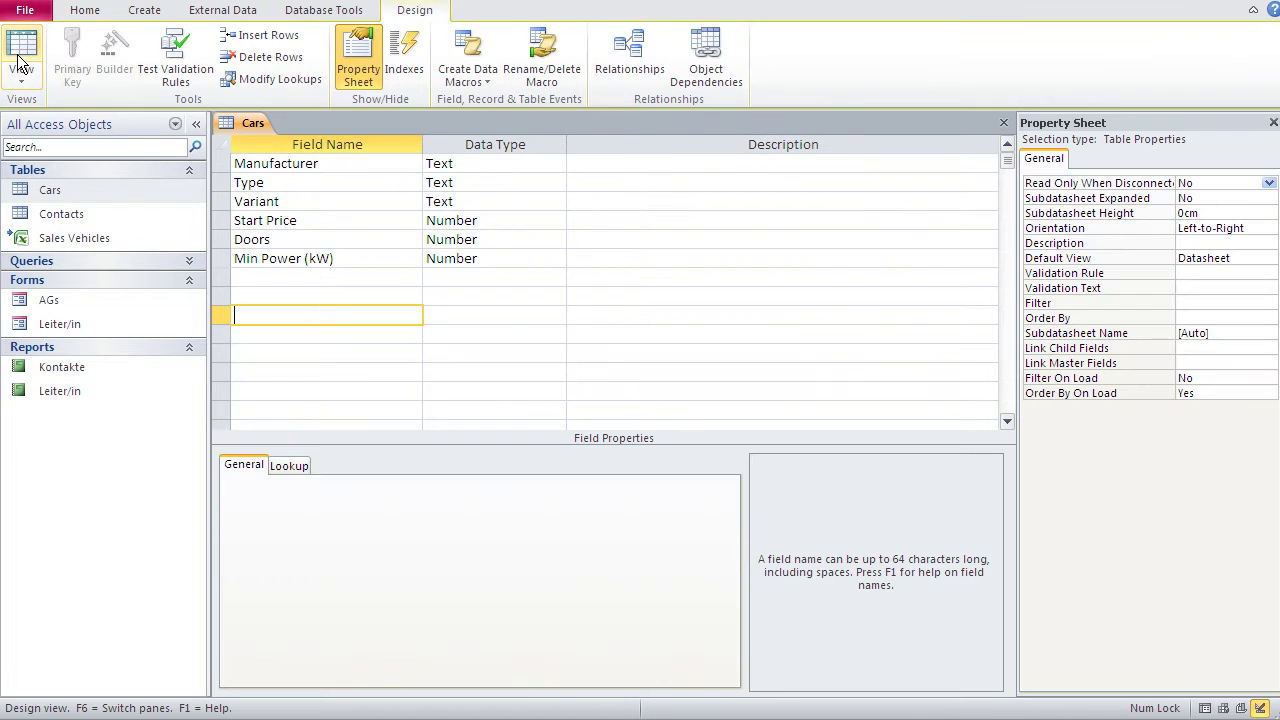
pyautogui.click(273, 201)
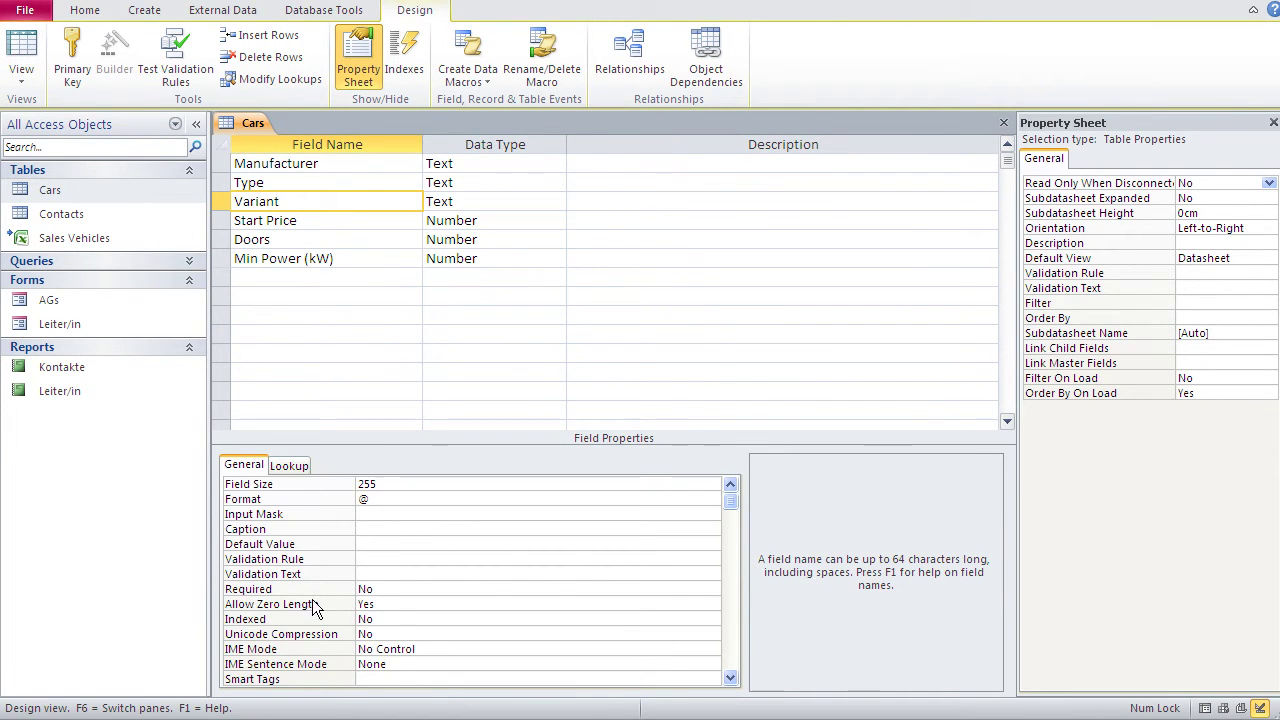
pyautogui.click(395, 619)
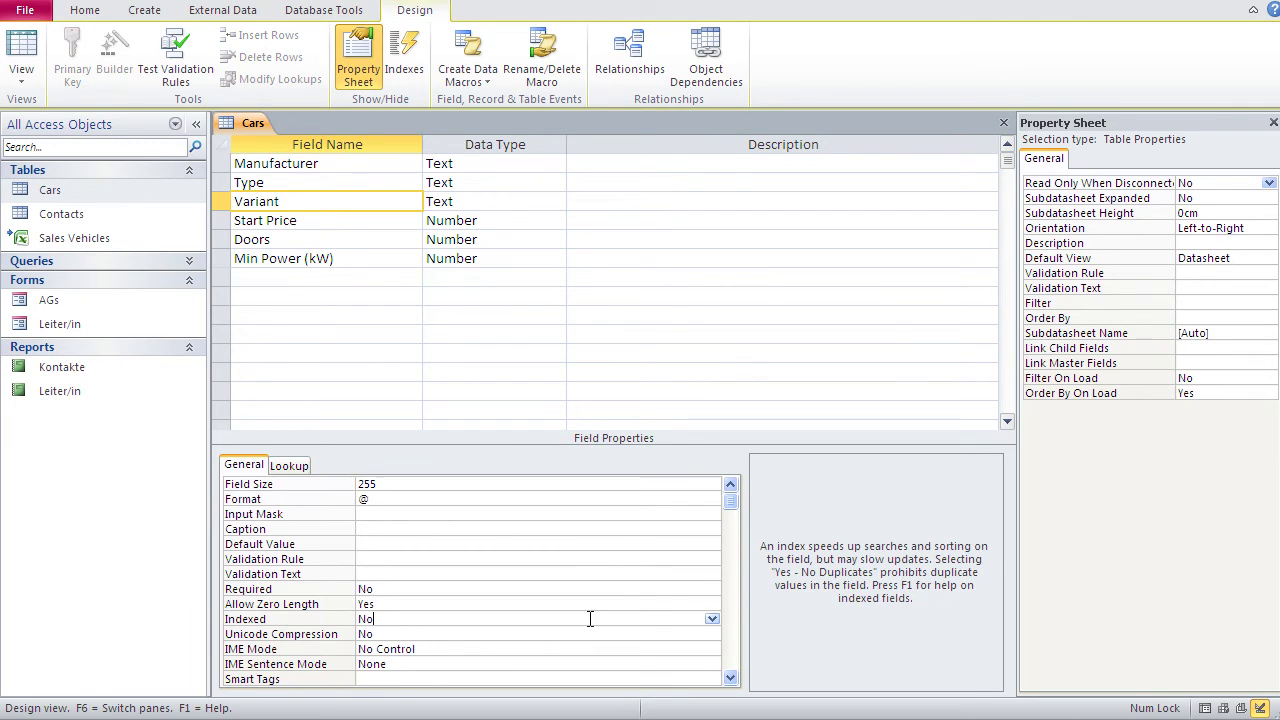
pyautogui.click(711, 618)
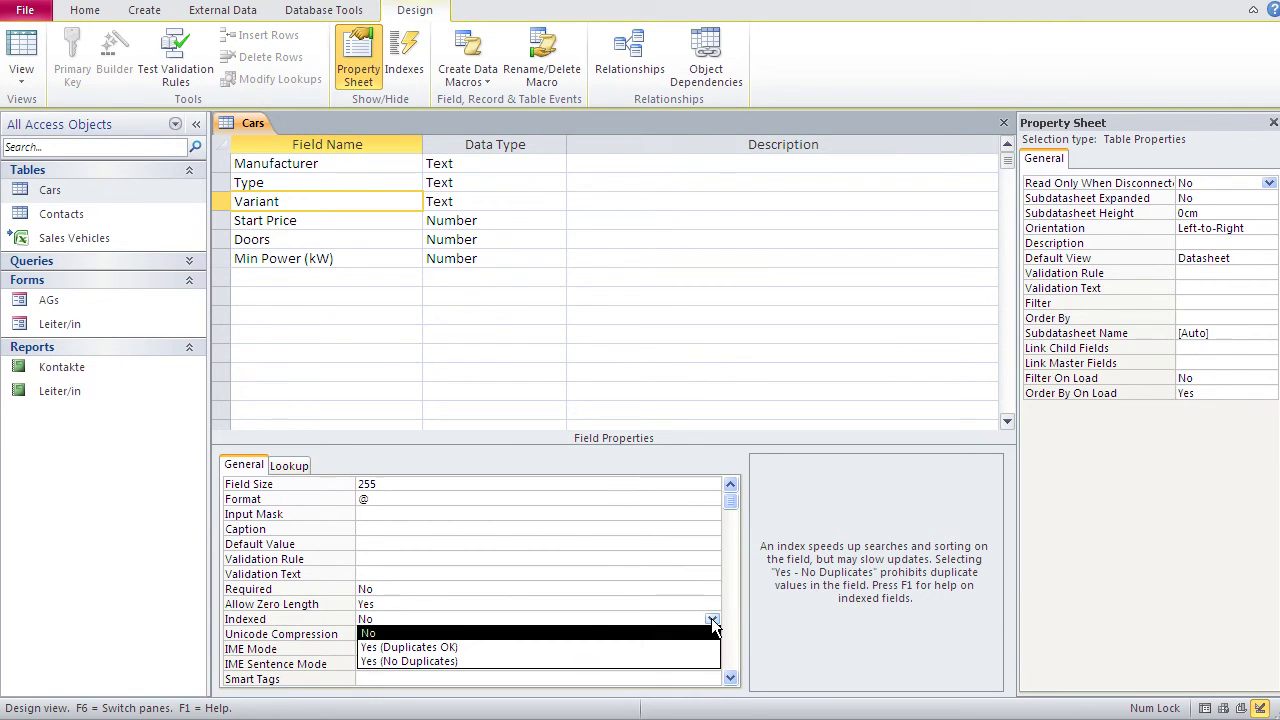
pyautogui.click(593, 648)
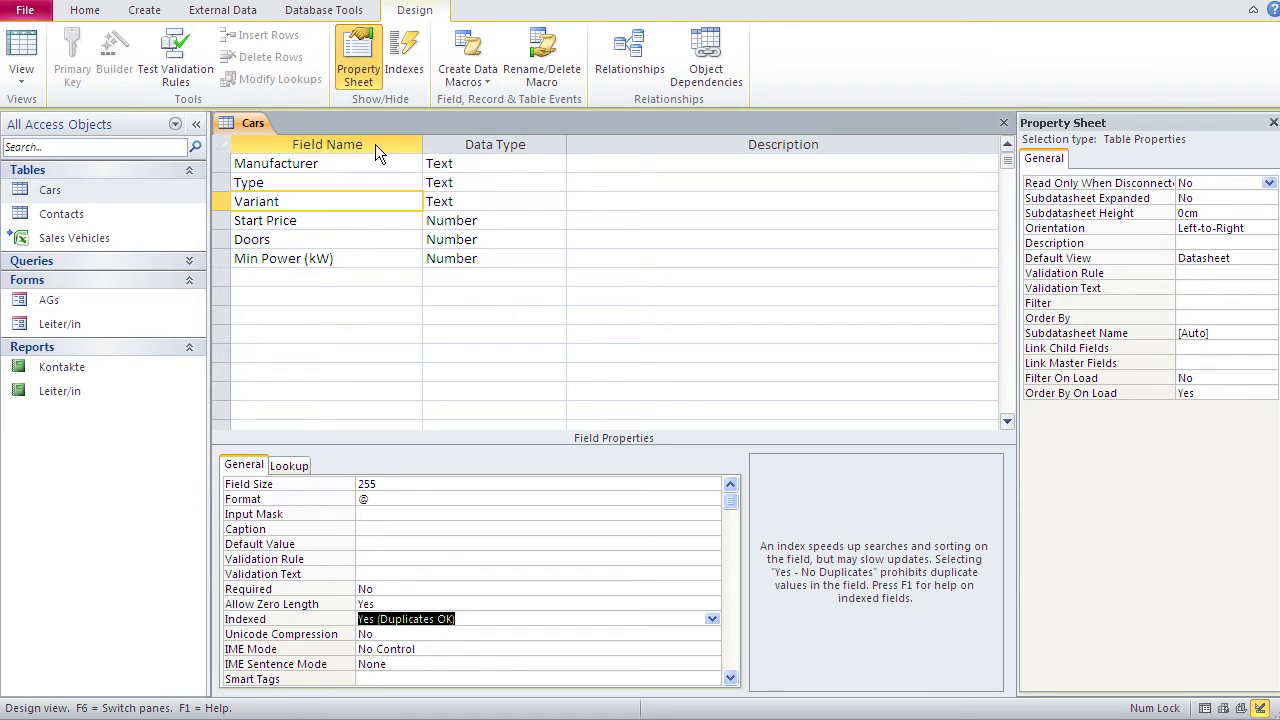
# Step: Add an index named ABC to the Cars table on the Start Price field with descending sort order
pyautogui.click(411, 53)
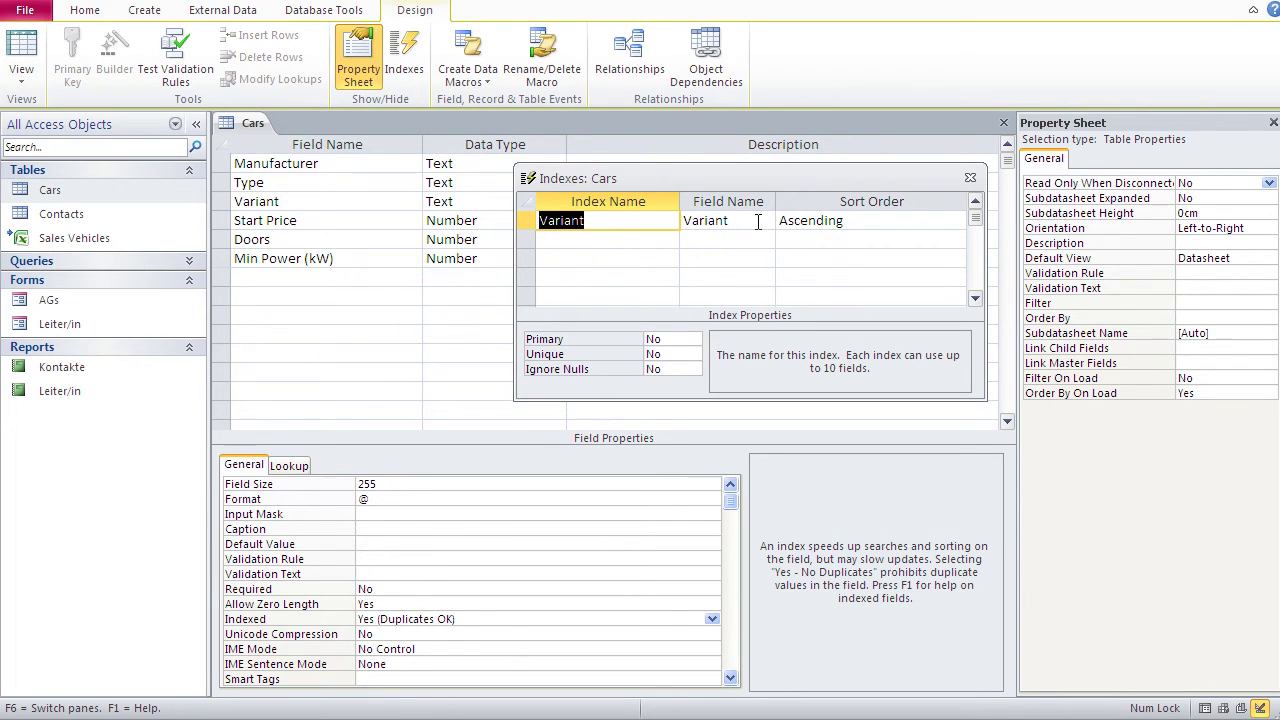
pyautogui.click(620, 238)
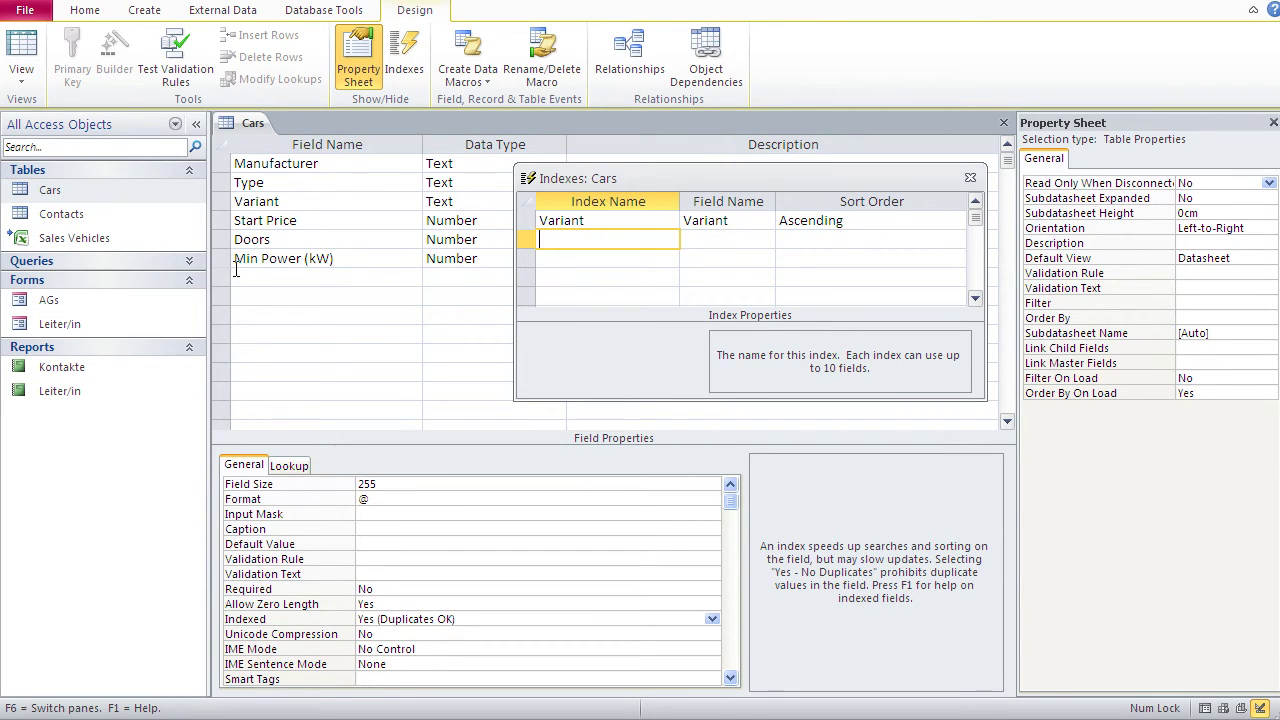
pyautogui.write('ABC')
pyautogui.click(730, 239)
pyautogui.click(766, 239)
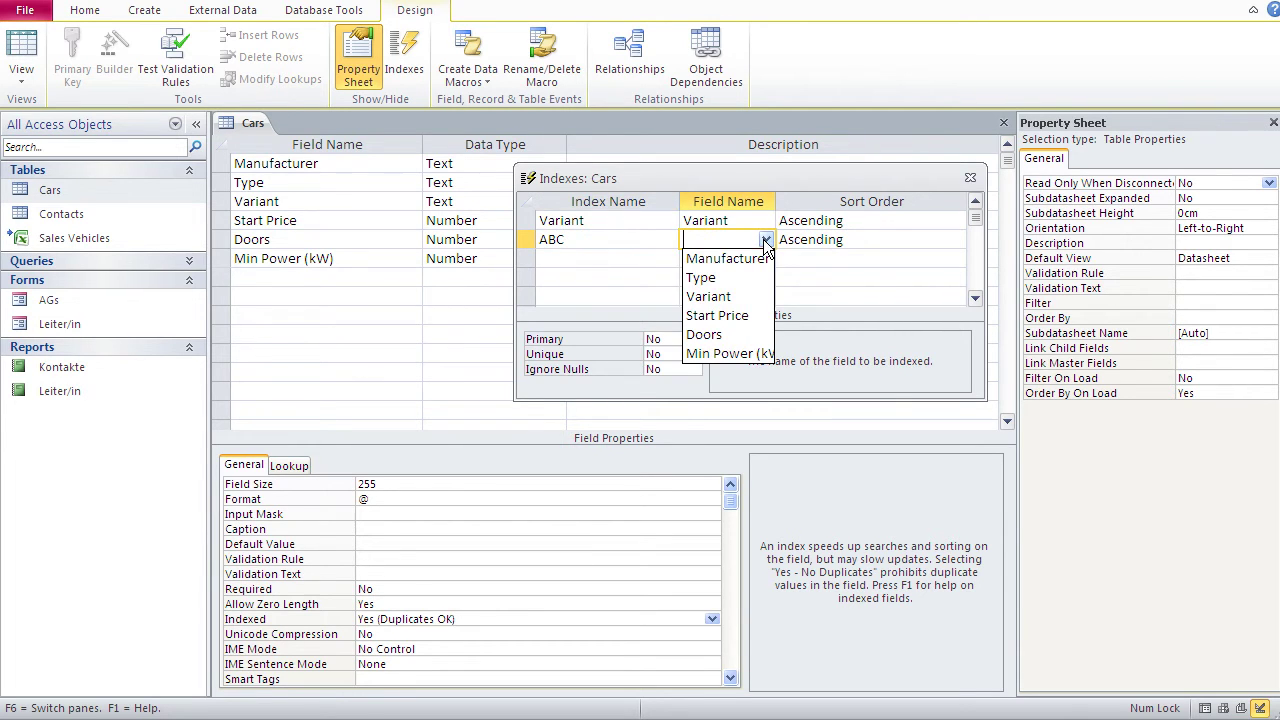
pyautogui.click(740, 316)
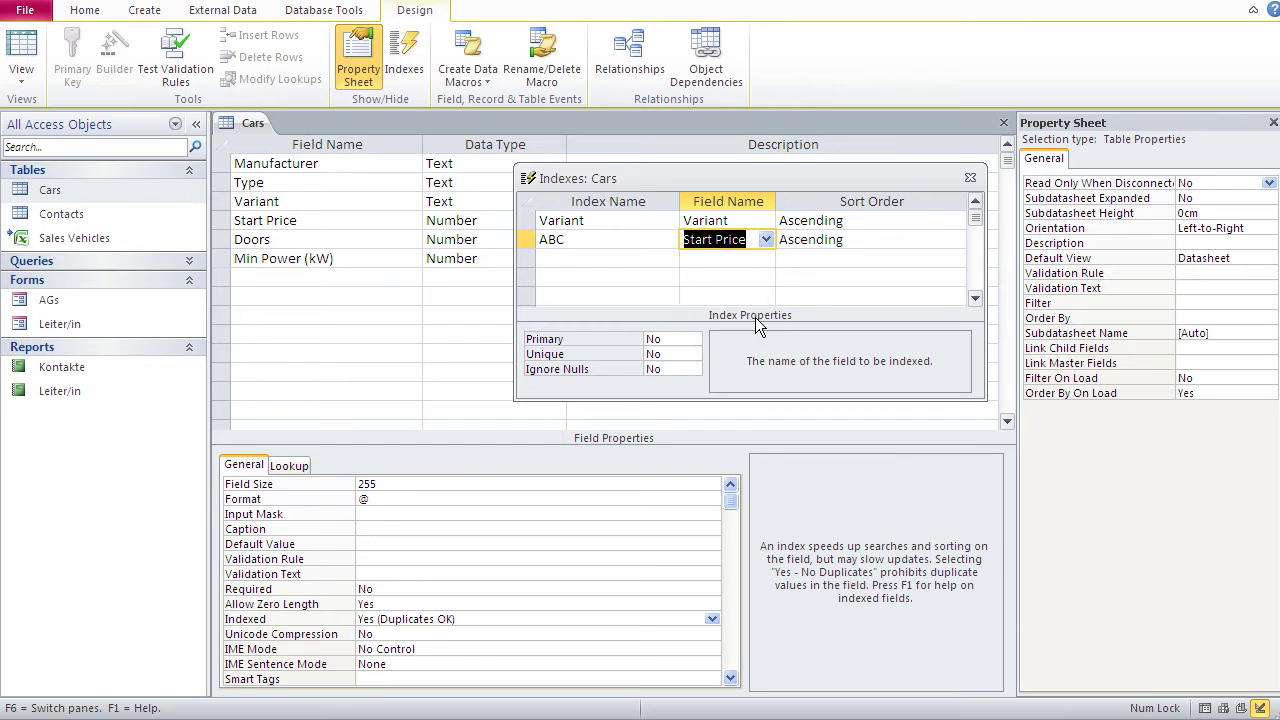
pyautogui.click(868, 240)
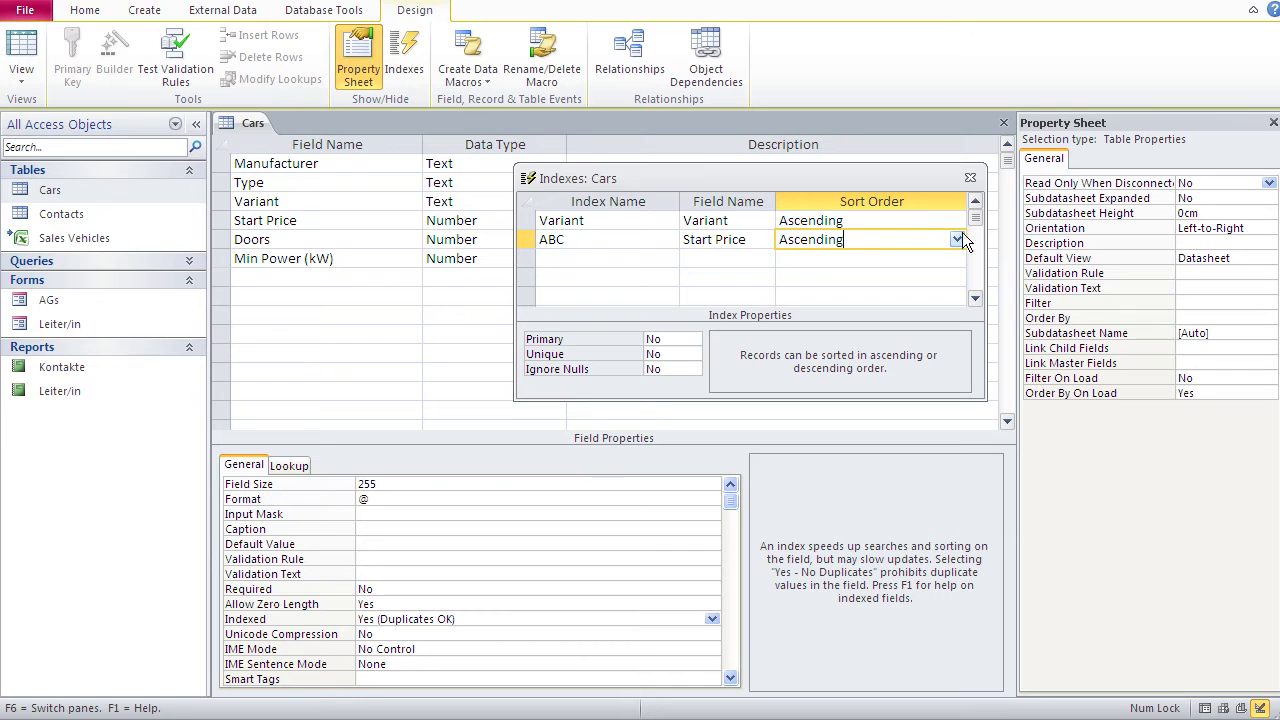
pyautogui.click(958, 240)
pyautogui.click(920, 272)
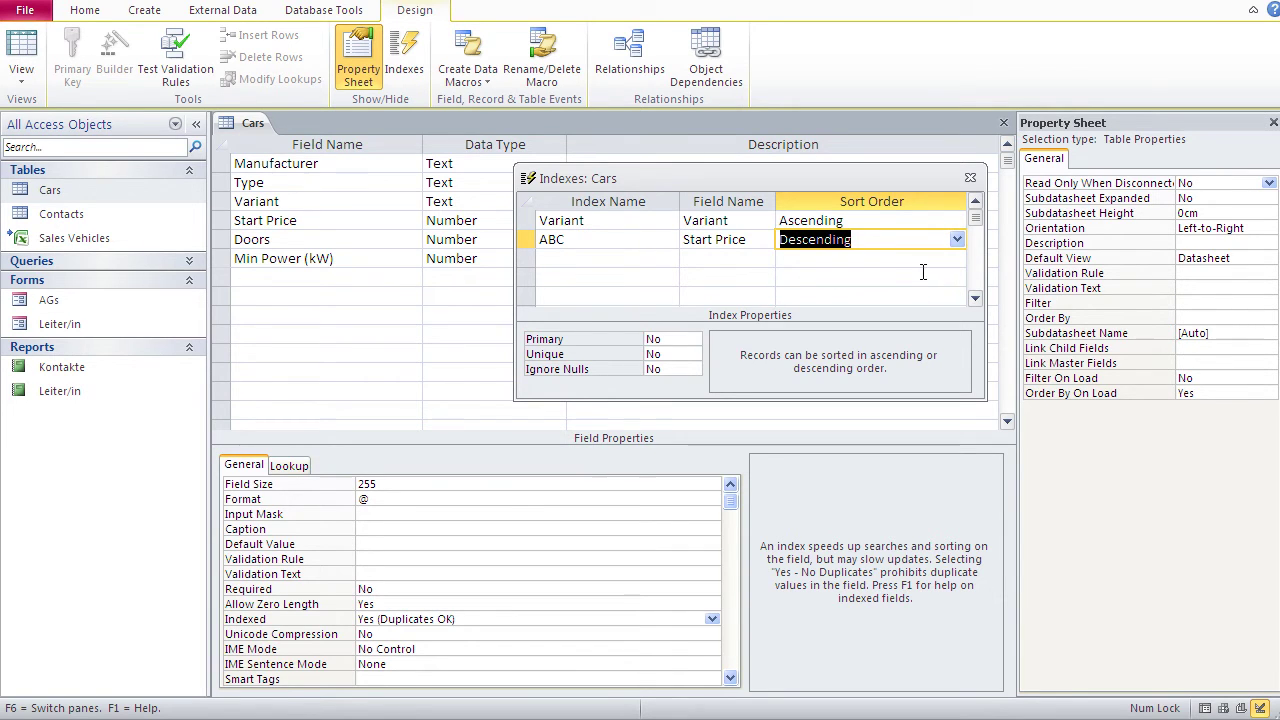
# Step: Extend the ABC index with the Doors and Min Power (kW) fields in ascending order and close the index list
pyautogui.click(737, 260)
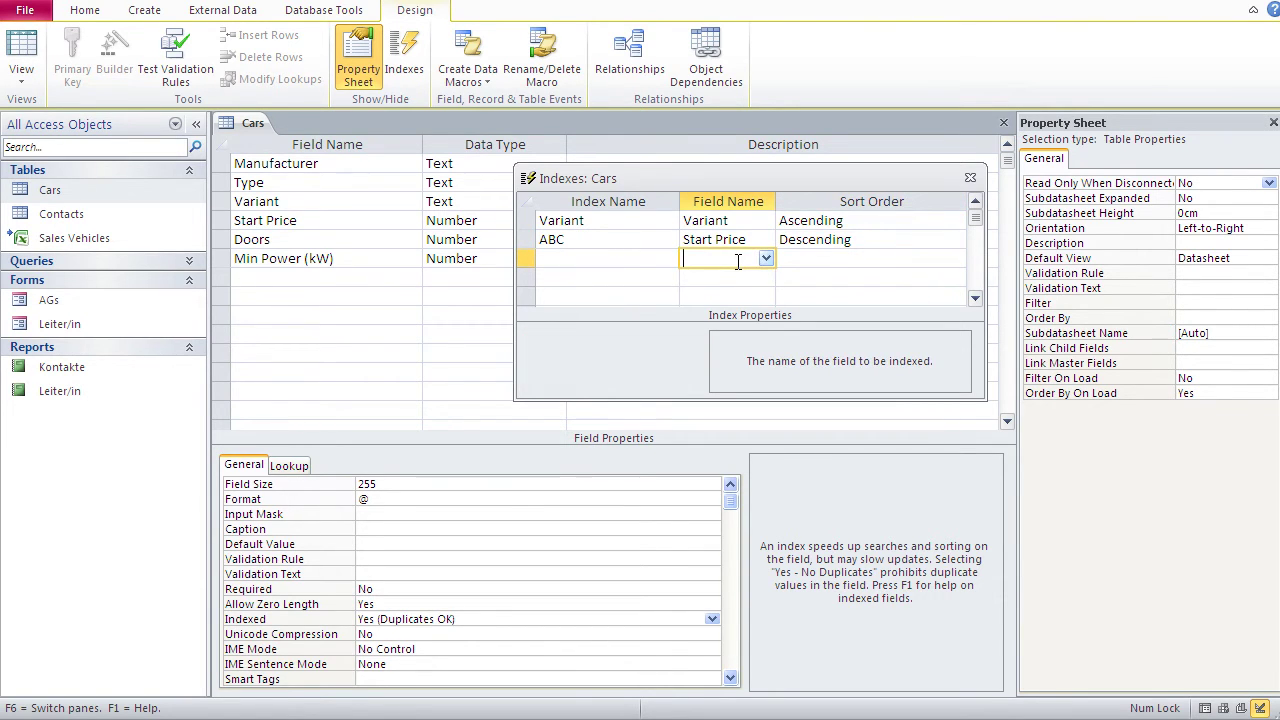
pyautogui.click(766, 258)
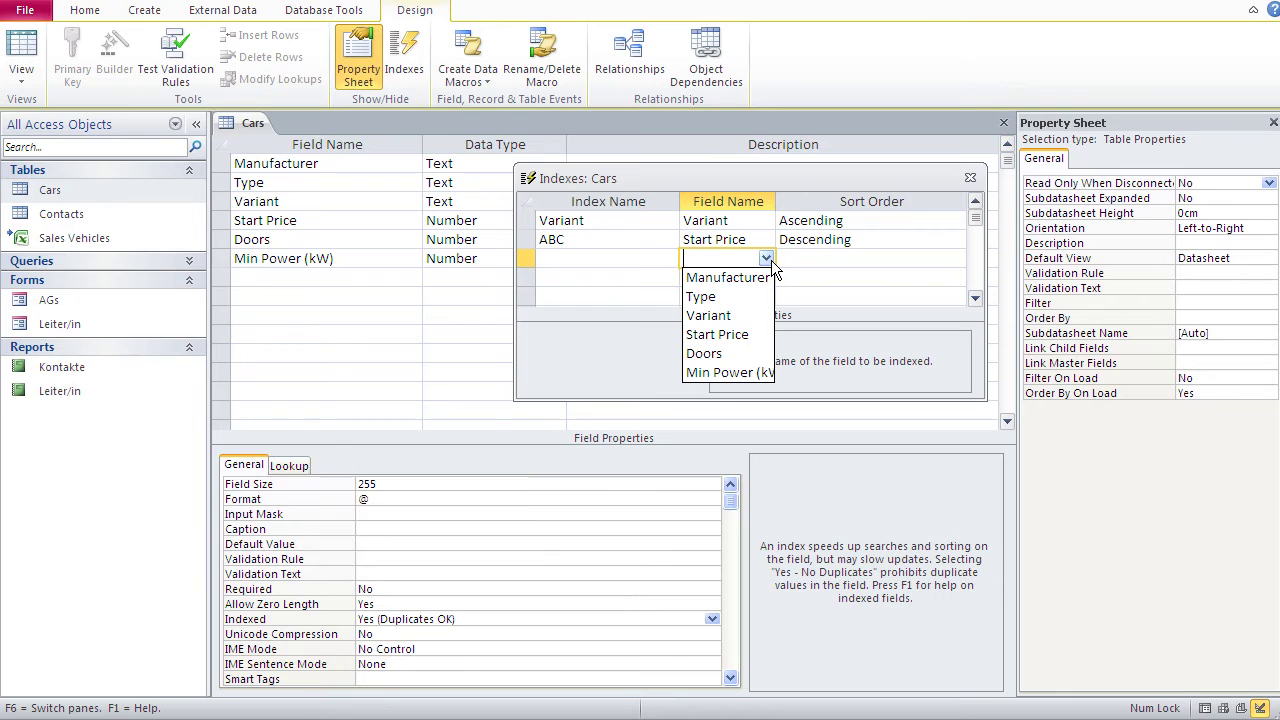
pyautogui.click(734, 351)
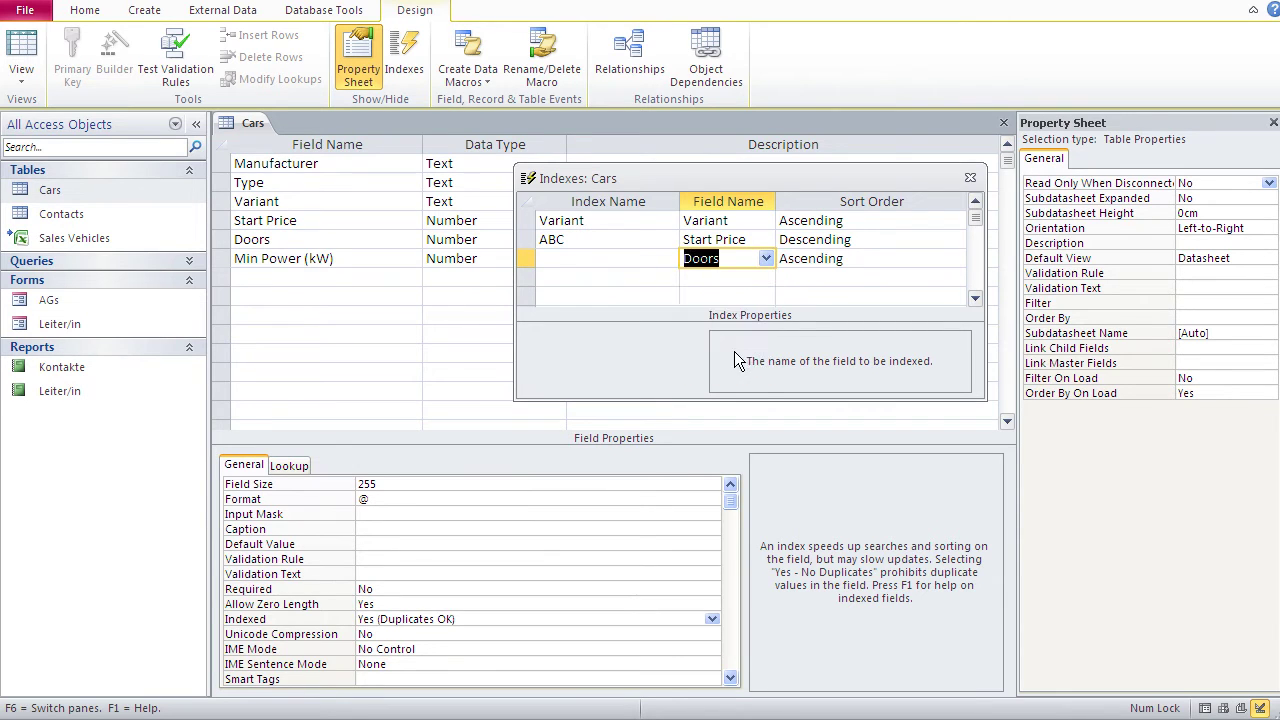
pyautogui.click(739, 279)
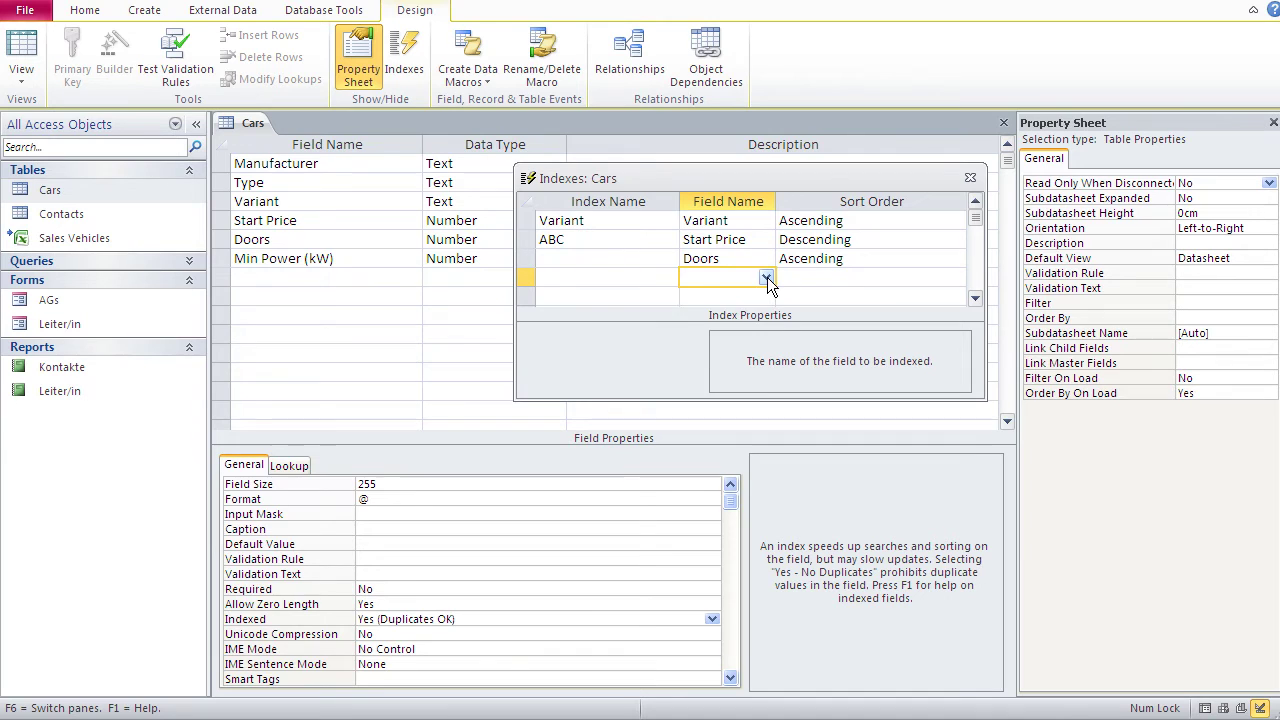
pyautogui.click(767, 277)
pyautogui.click(750, 388)
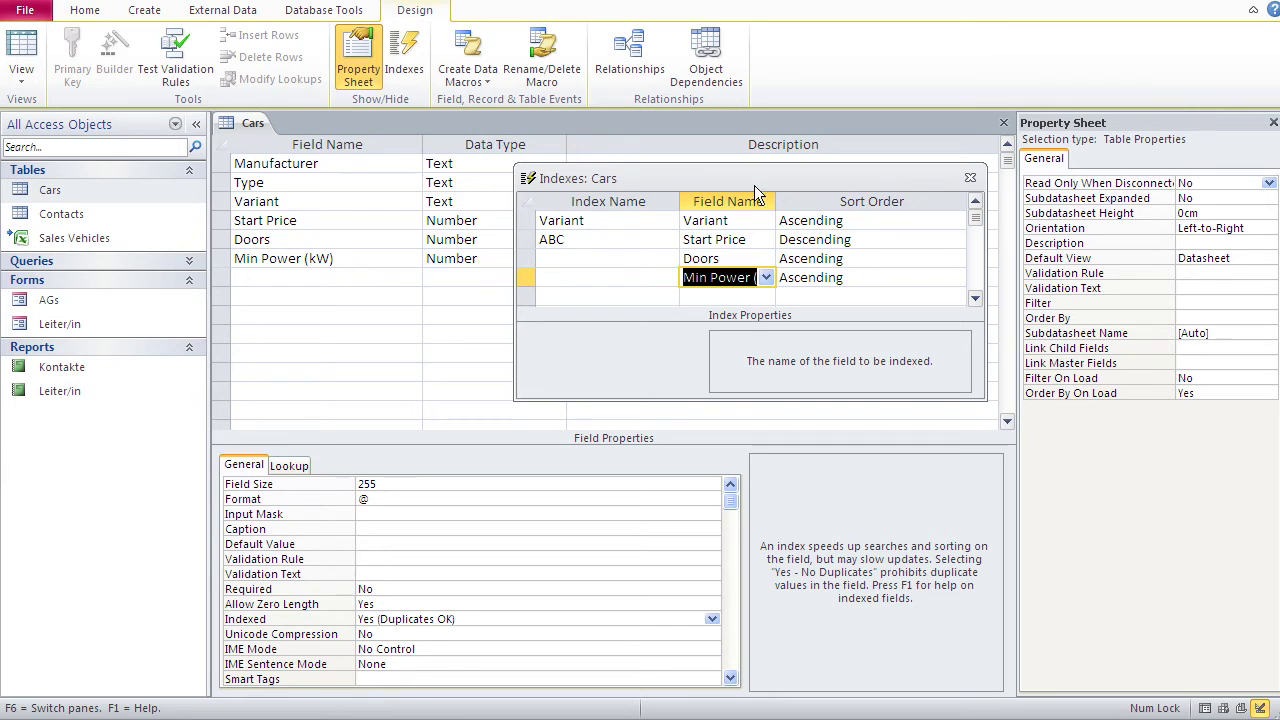
pyautogui.click(970, 179)
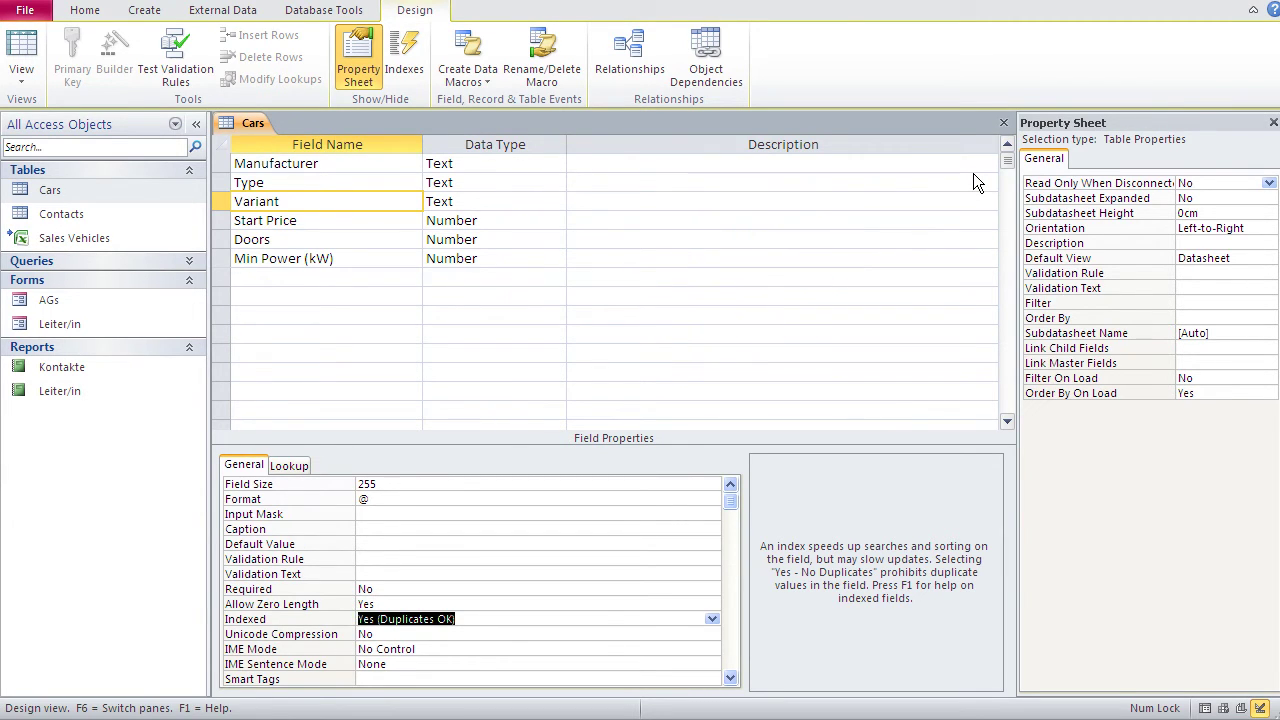
pyautogui.click(215, 205)
pyautogui.moveTo(216, 220); pyautogui.dragTo(216, 259)
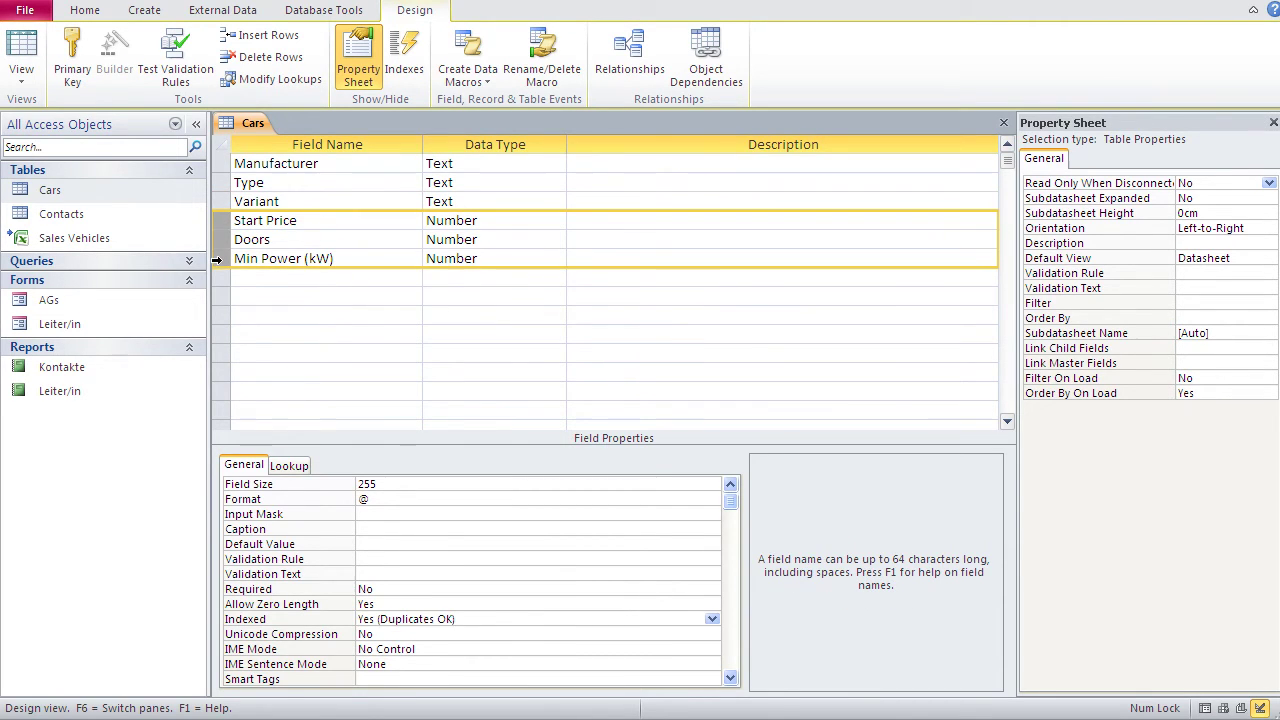
pyautogui.click(282, 279)
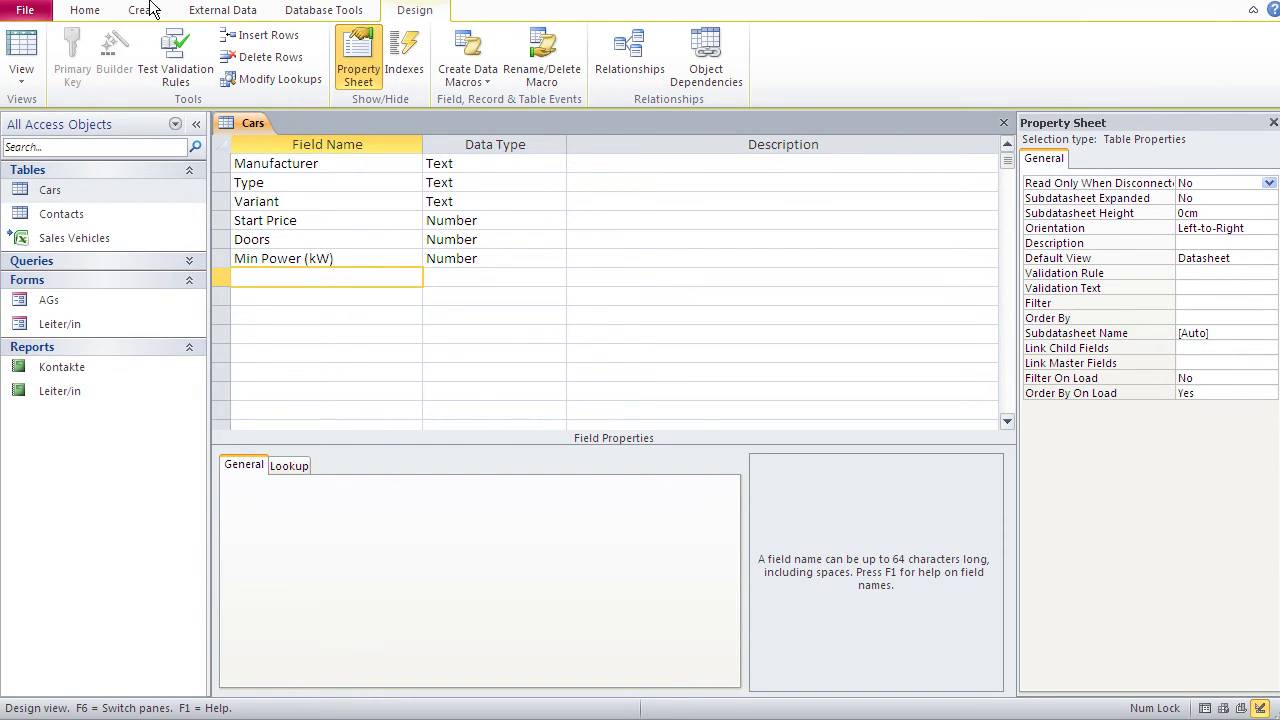
# Step: Save the Cars table design and display its records in Datasheet view
pyautogui.click(18, 50)
pyautogui.click(710, 481)
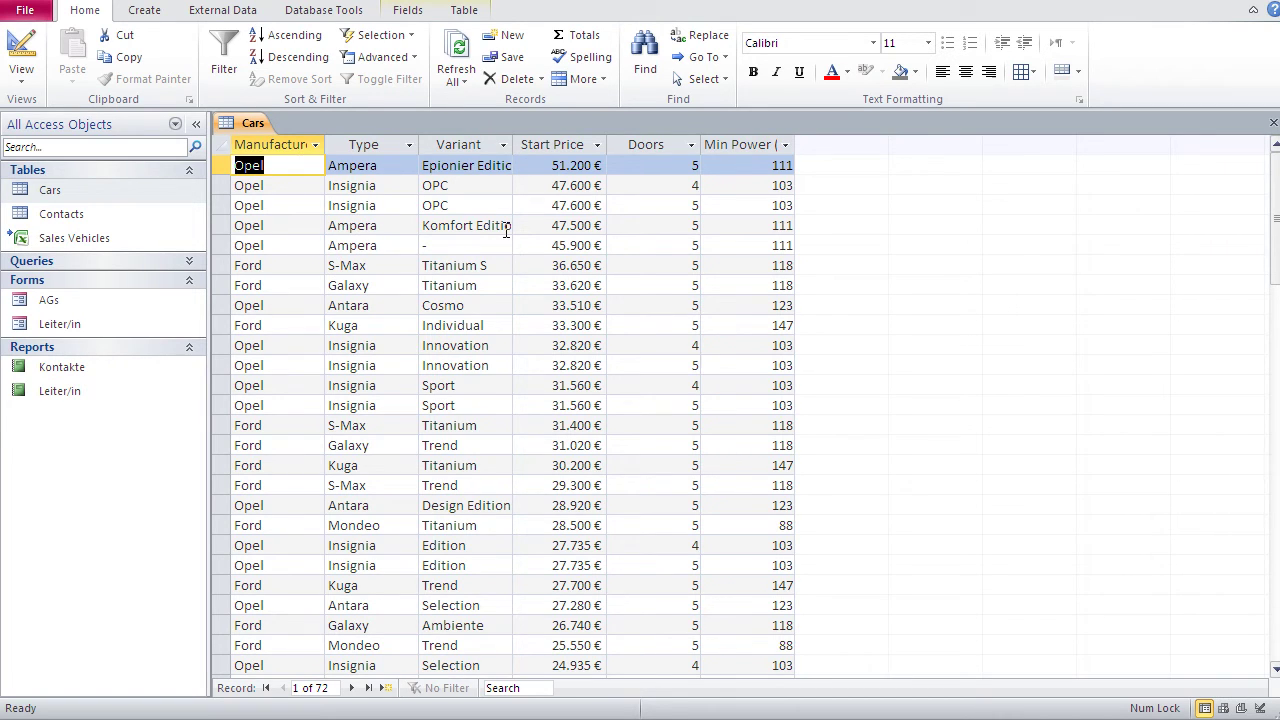
# Step: Add a CarCode field with the AutoNumber data type above Manufacturer, save the Cars table and display its records
pyautogui.click(17, 58)
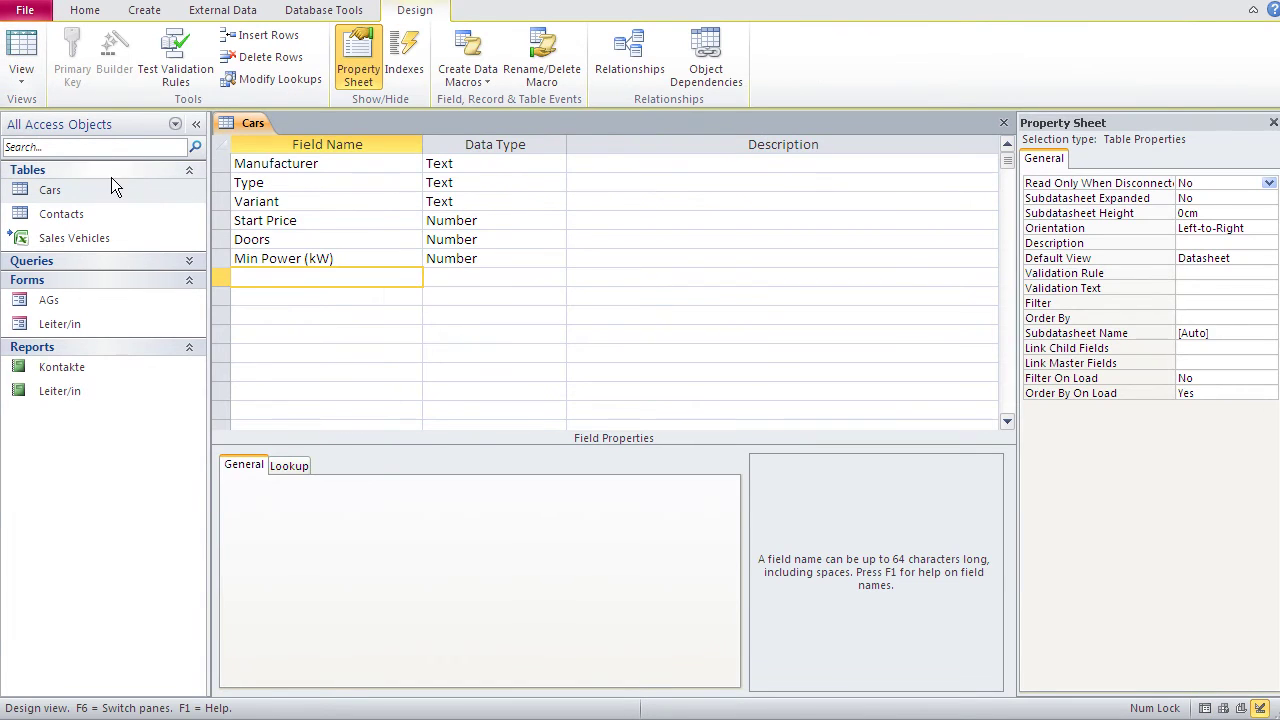
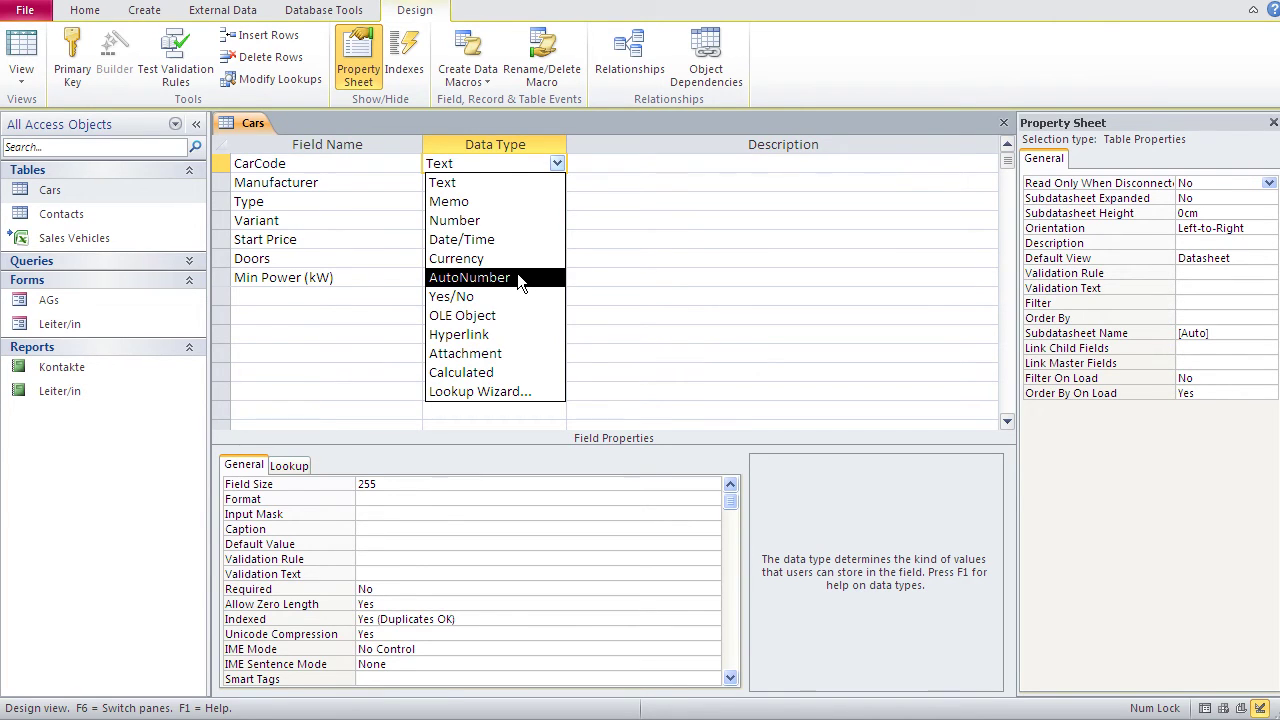
pyautogui.click(517, 277)
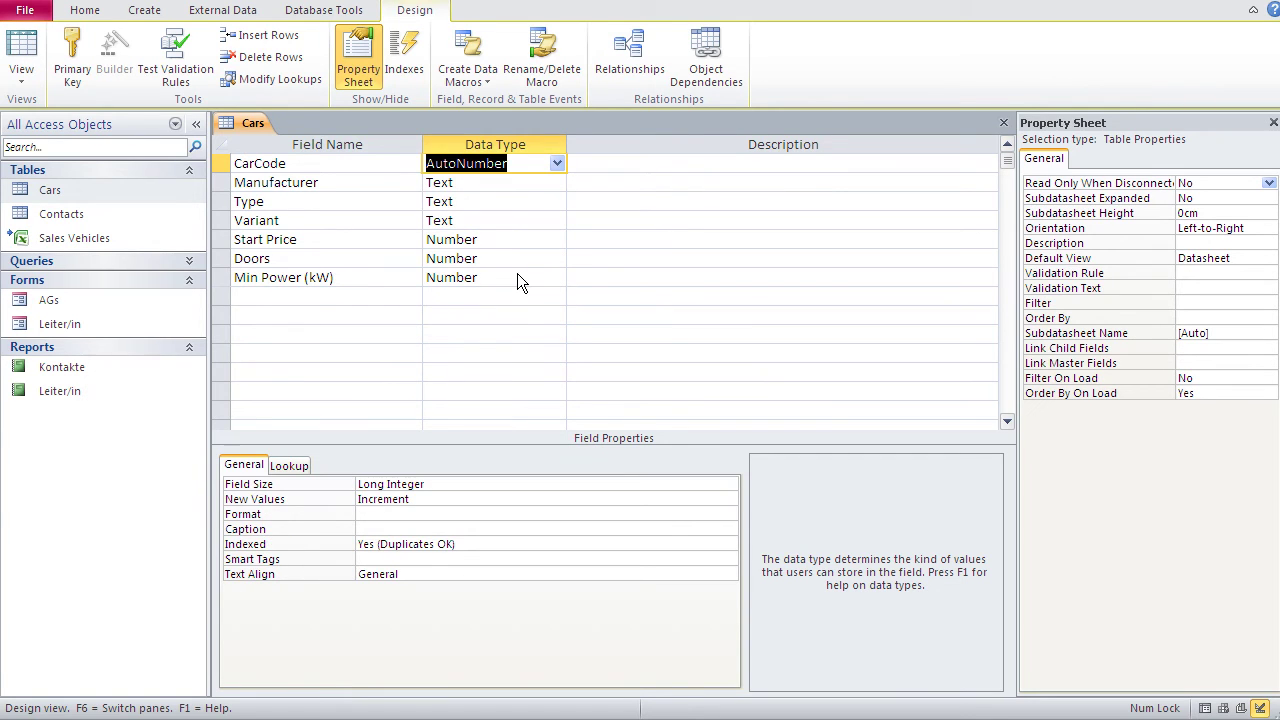
pyautogui.click(22, 58)
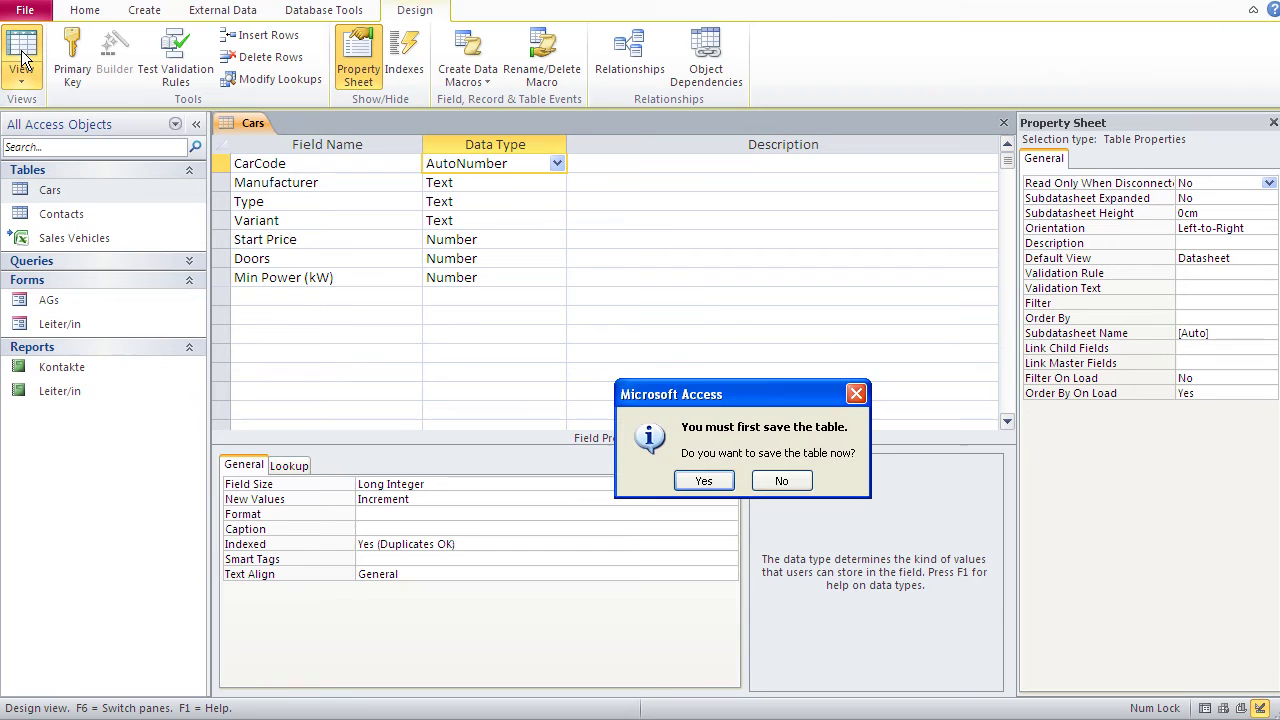
pyautogui.click(704, 481)
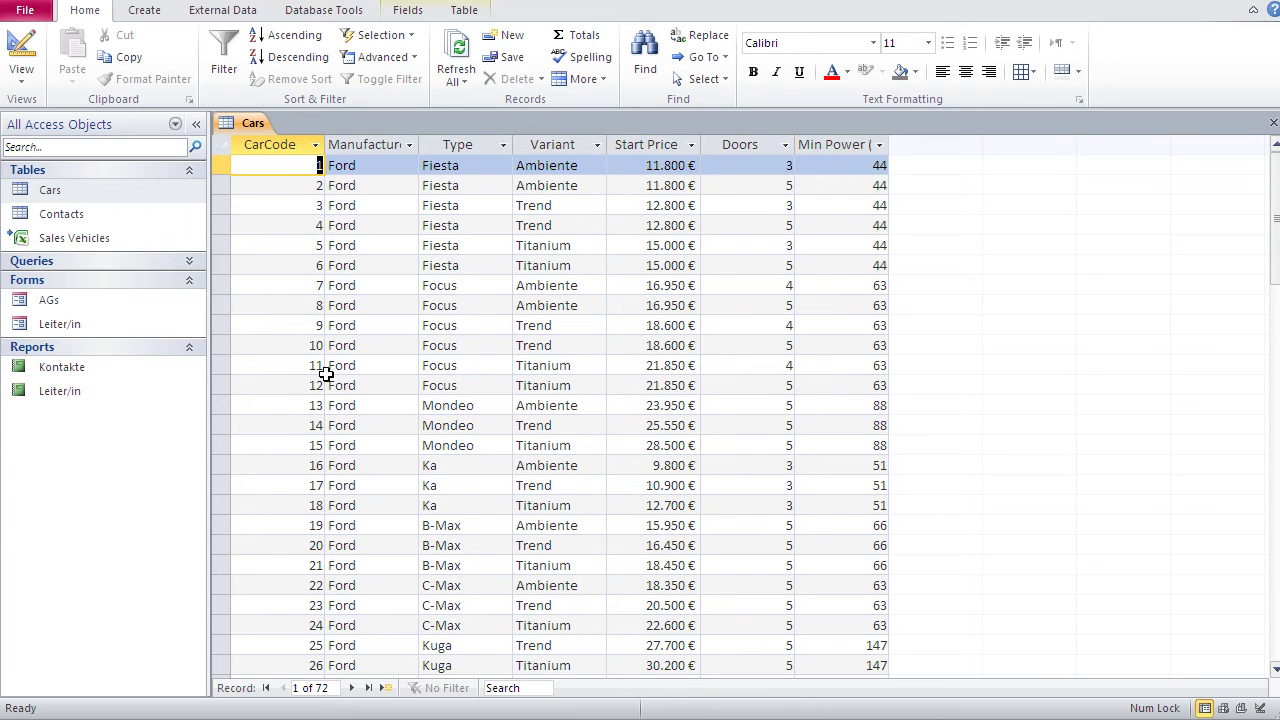
# Step: Examine the CarCode numbering from the first record down to the new-record row and return to the first record
pyautogui.scroll(-10, 326, 373)
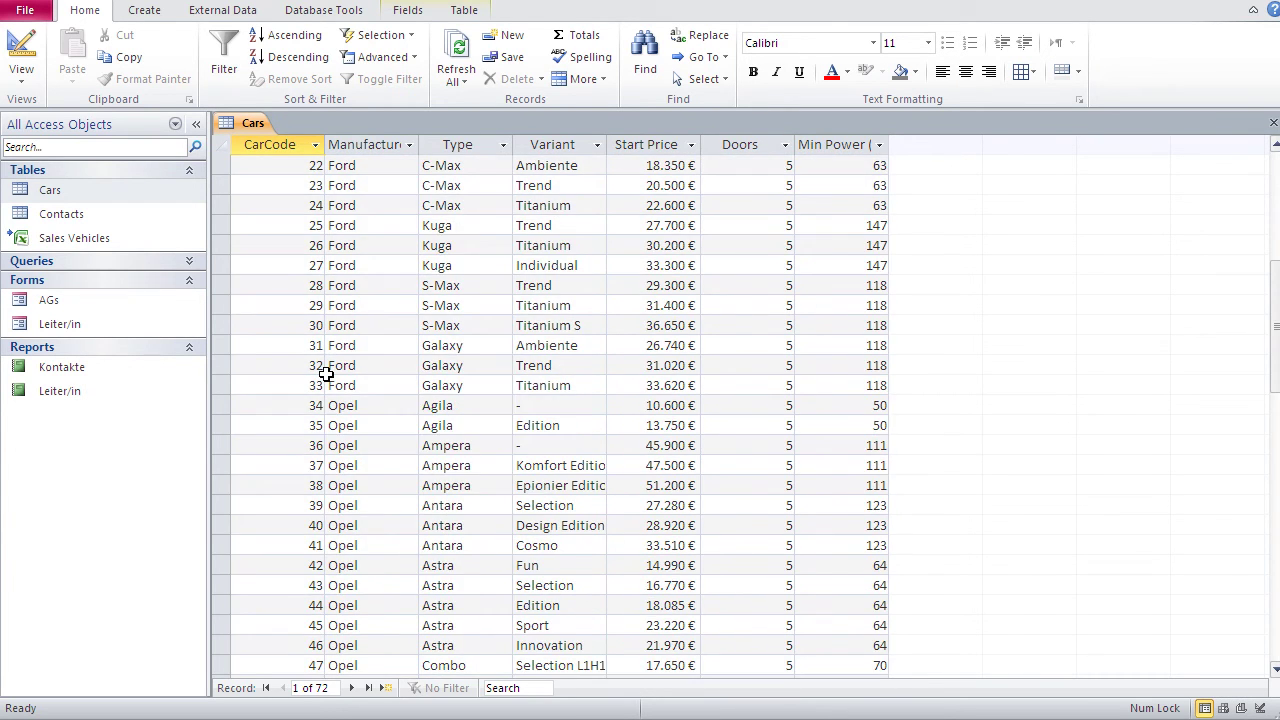
pyautogui.scroll(10, 326, 373)
pyautogui.scroll(-16, 300, 345)
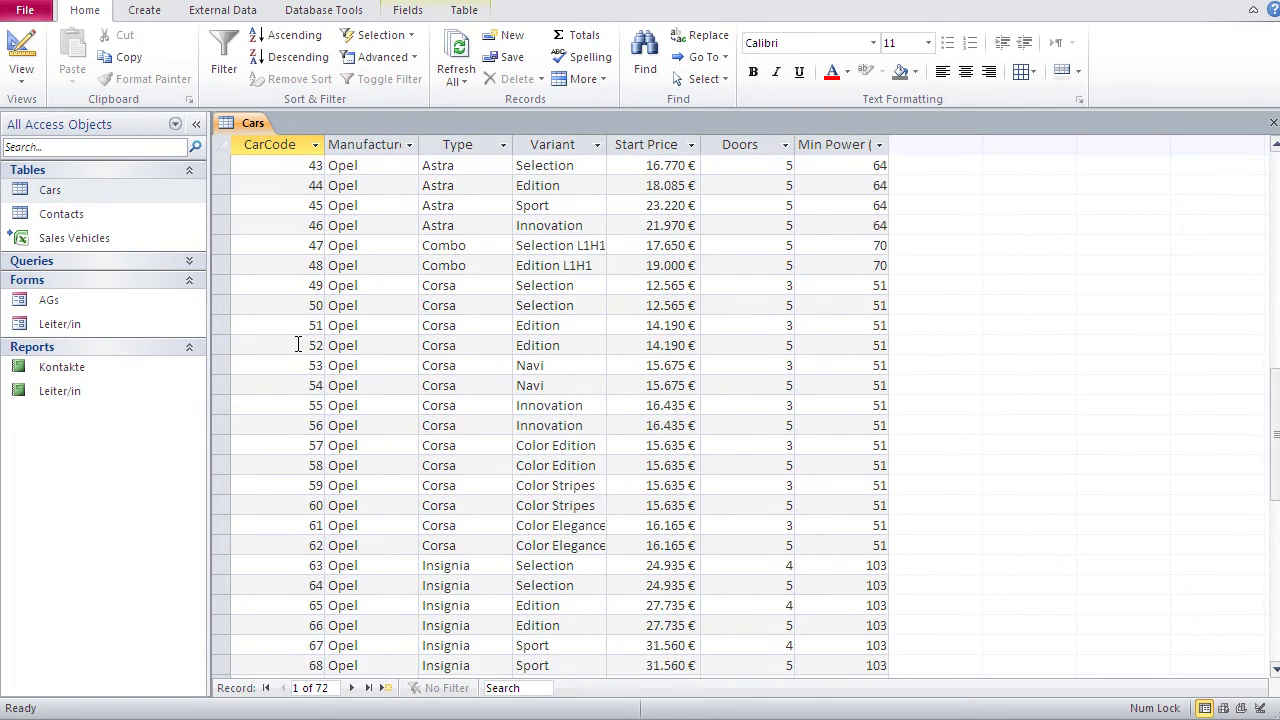
pyautogui.click(347, 646)
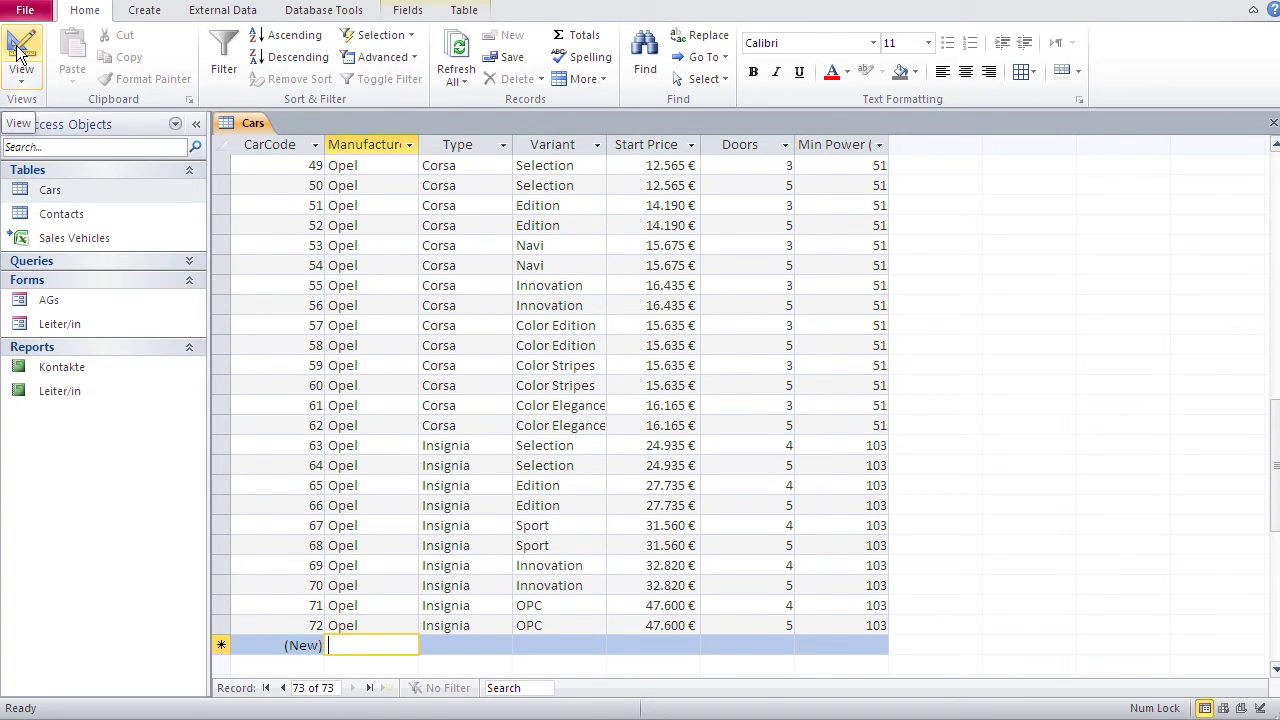
pyautogui.scroll(16, 254, 343)
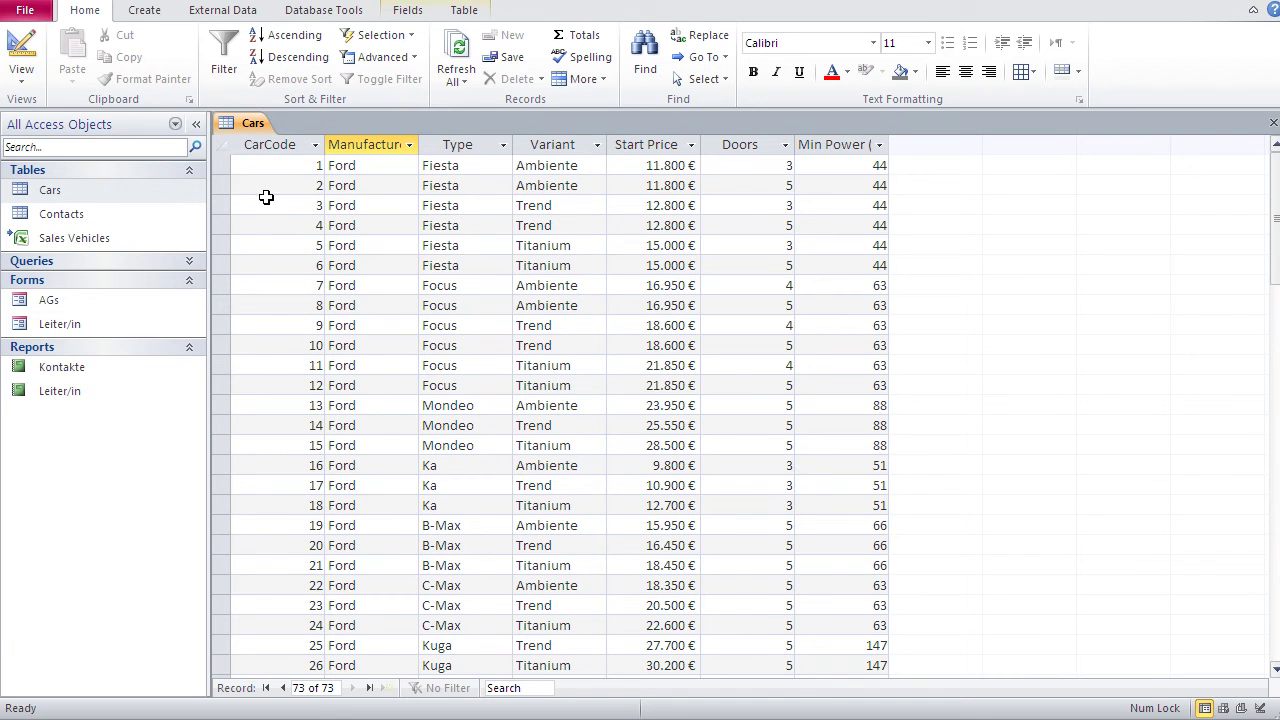
# Step: Set the Indexed property of the CarCode field to Yes (No Duplicates) in the Cars table design
pyautogui.click(20, 62)
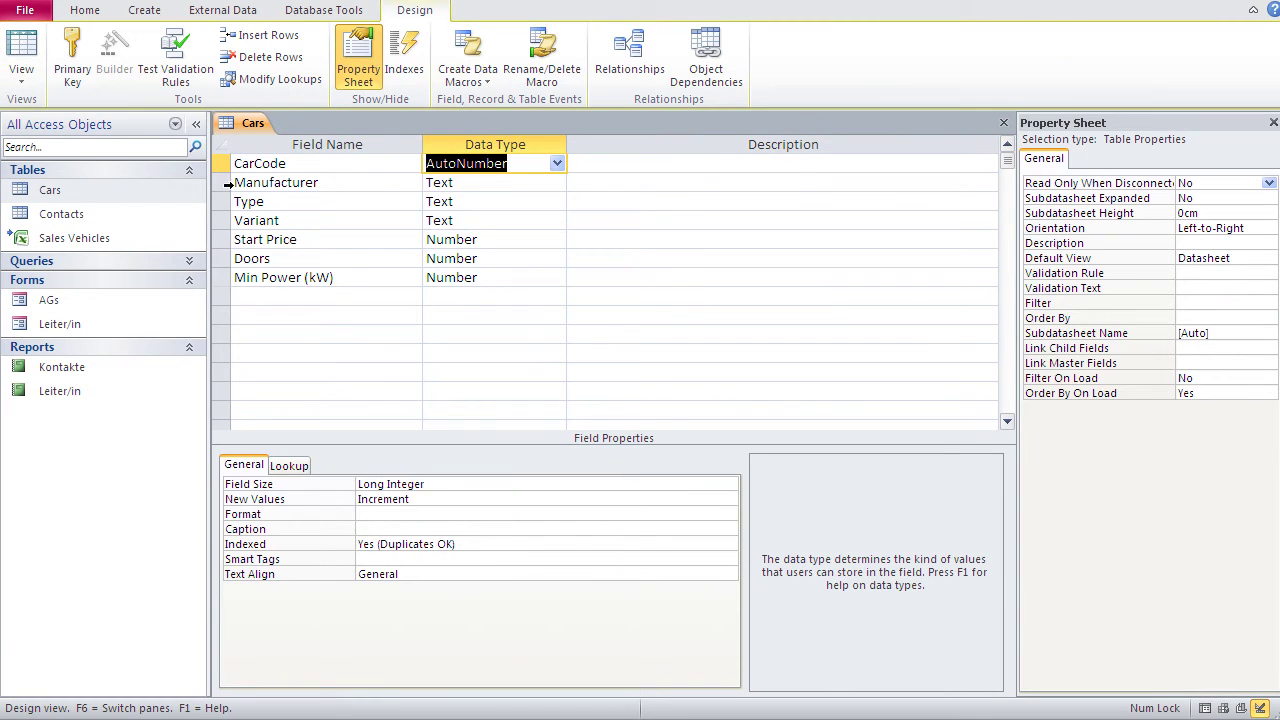
pyautogui.click(292, 165)
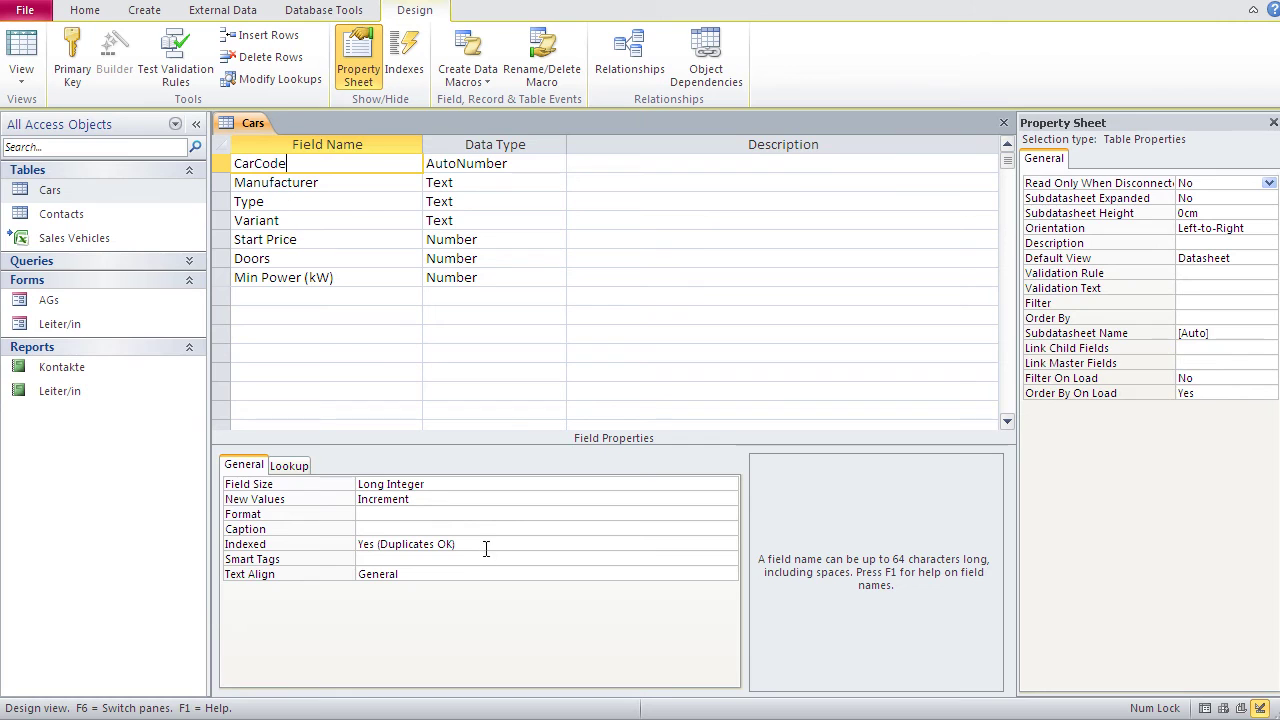
pyautogui.click(631, 549)
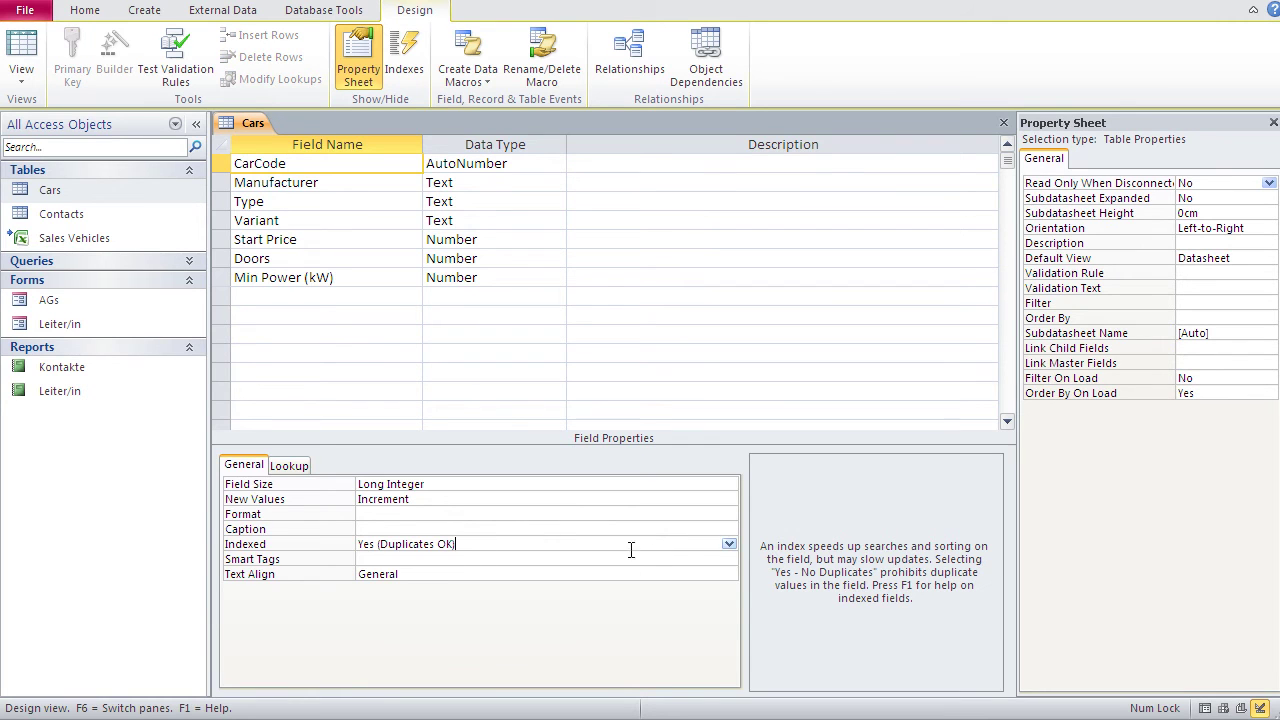
pyautogui.click(729, 546)
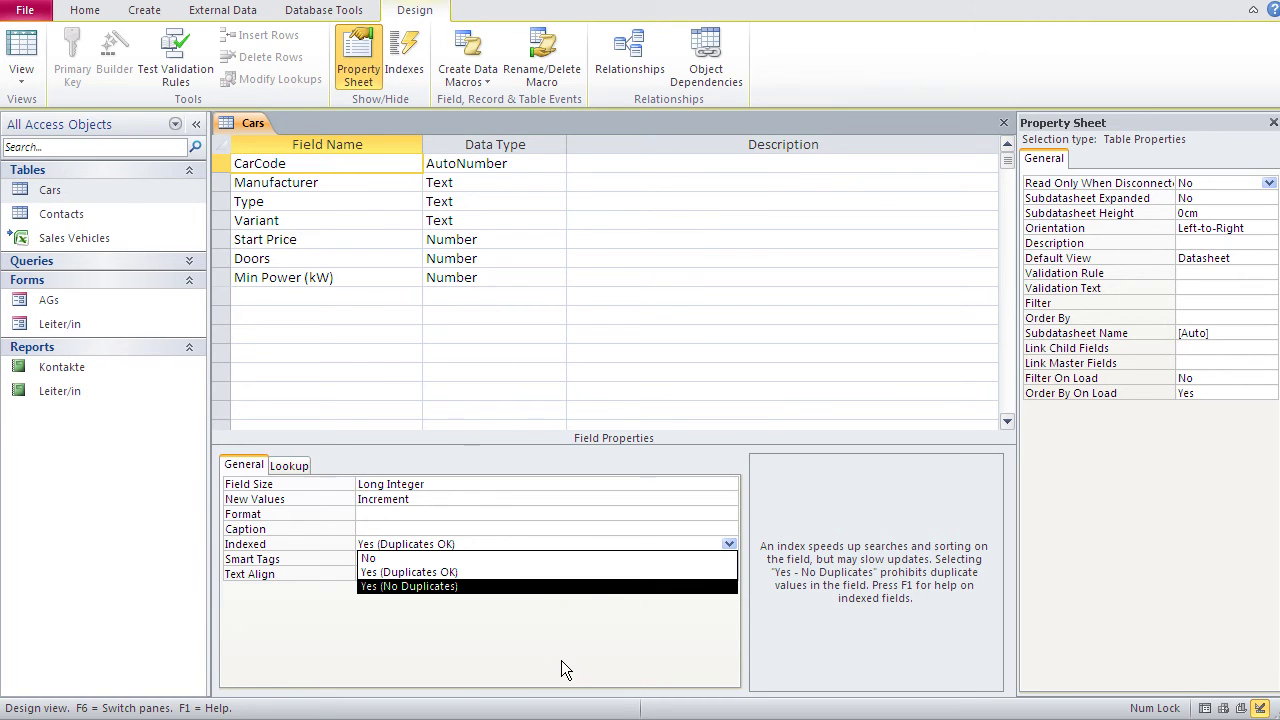
pyautogui.click(447, 585)
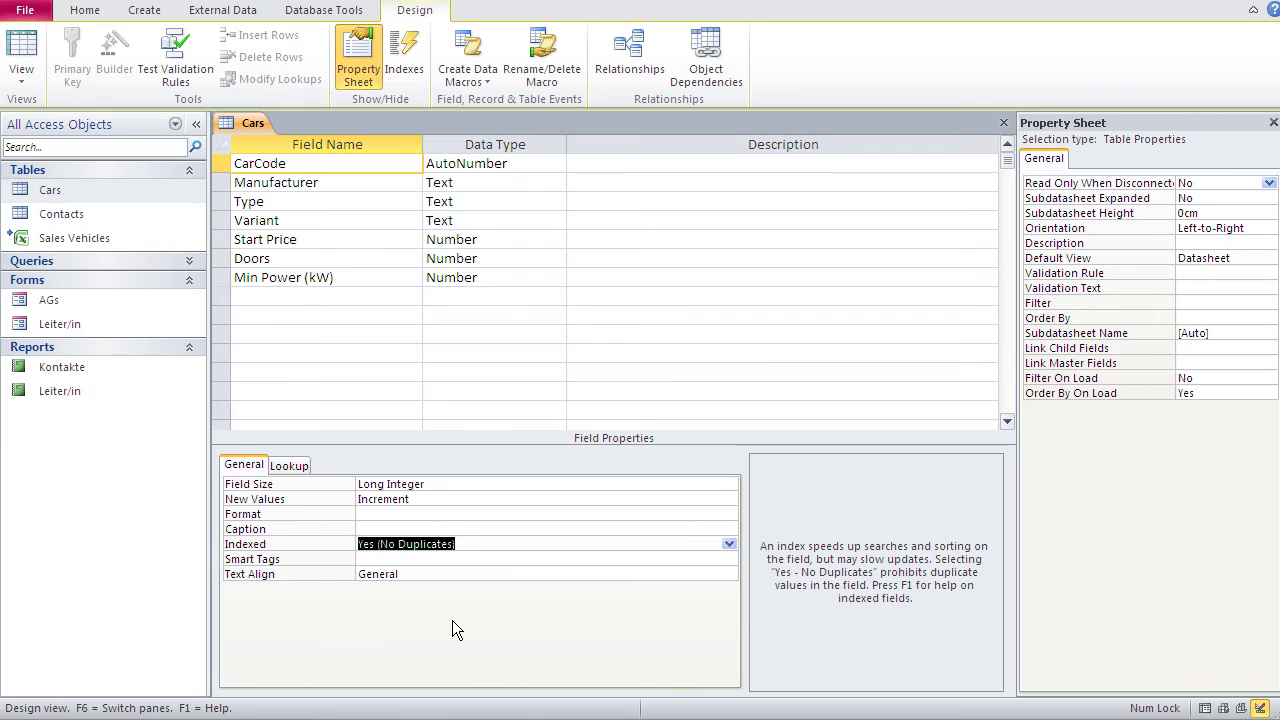
# Step: Set the Indexed property of CarCode to No and make CarCode the primary key of the Cars table
pyautogui.click(729, 544)
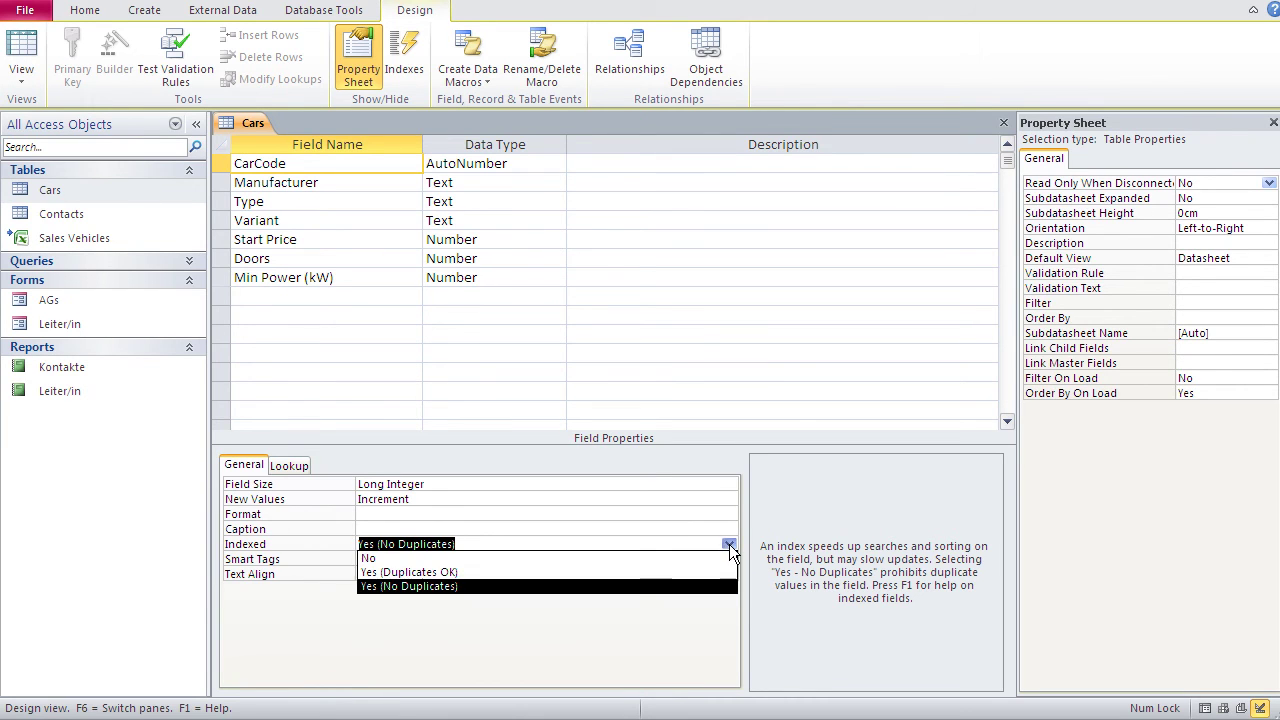
pyautogui.click(686, 559)
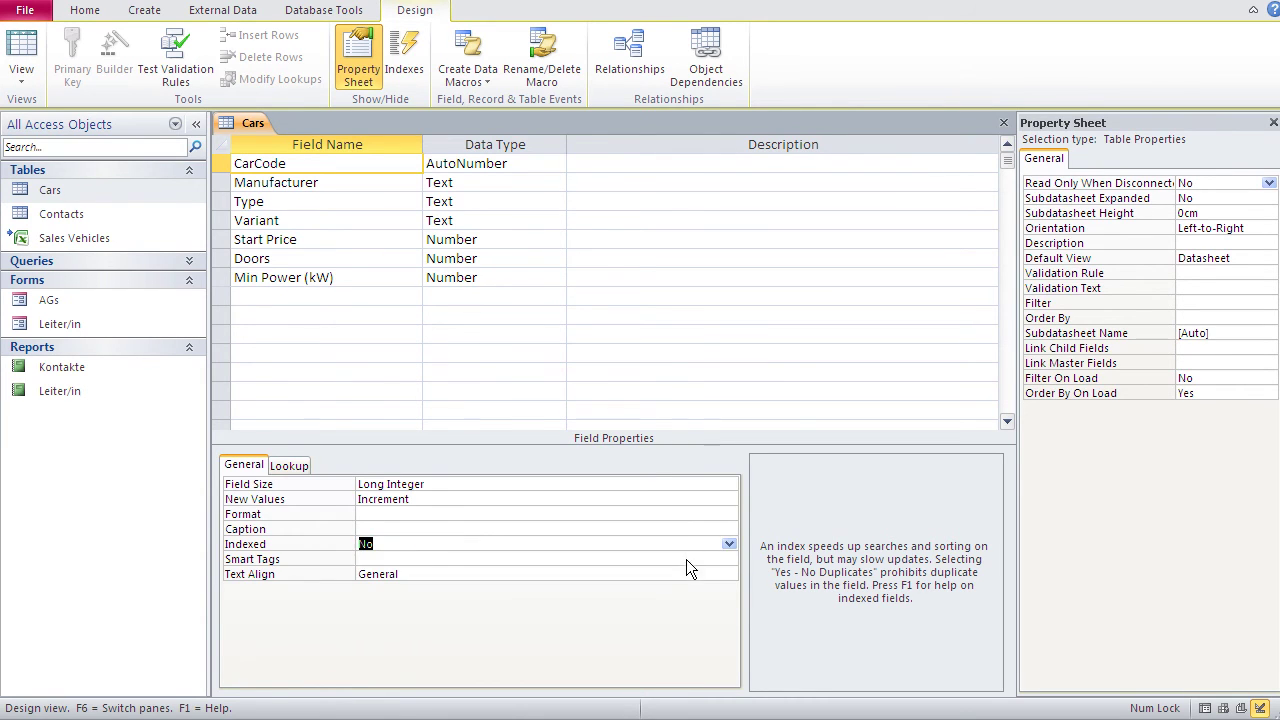
pyautogui.click(347, 165)
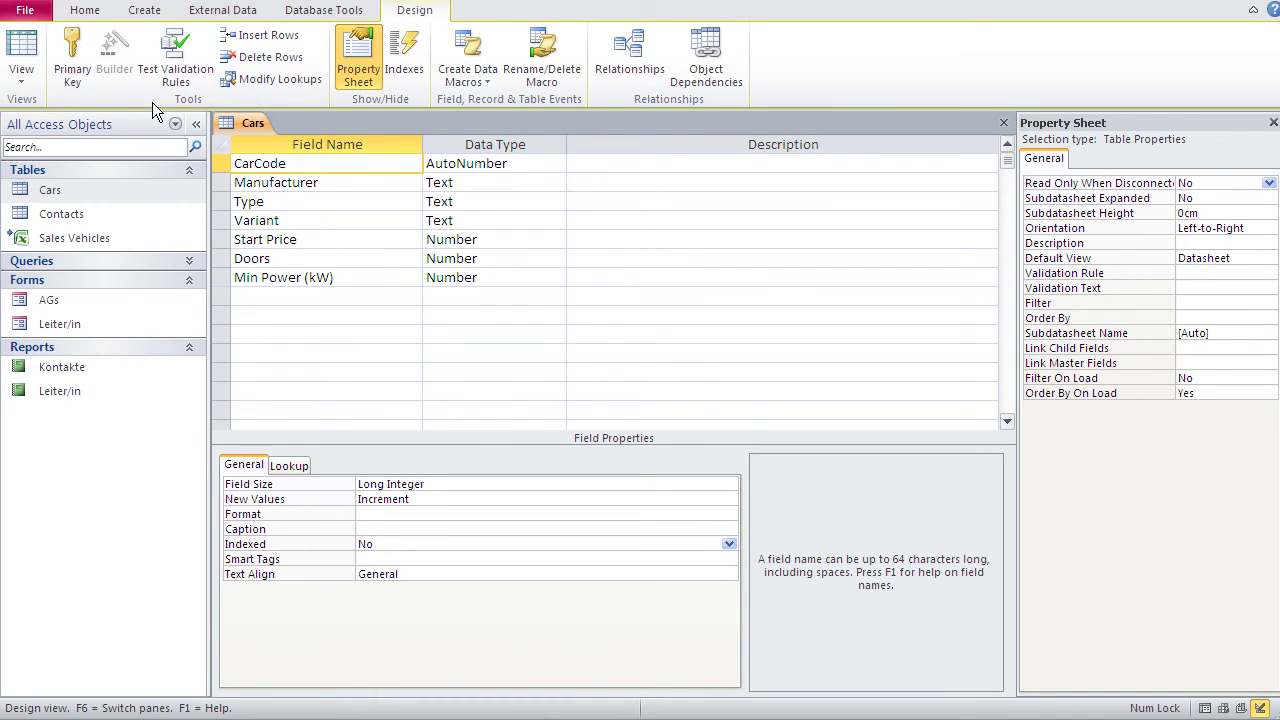
pyautogui.click(71, 38)
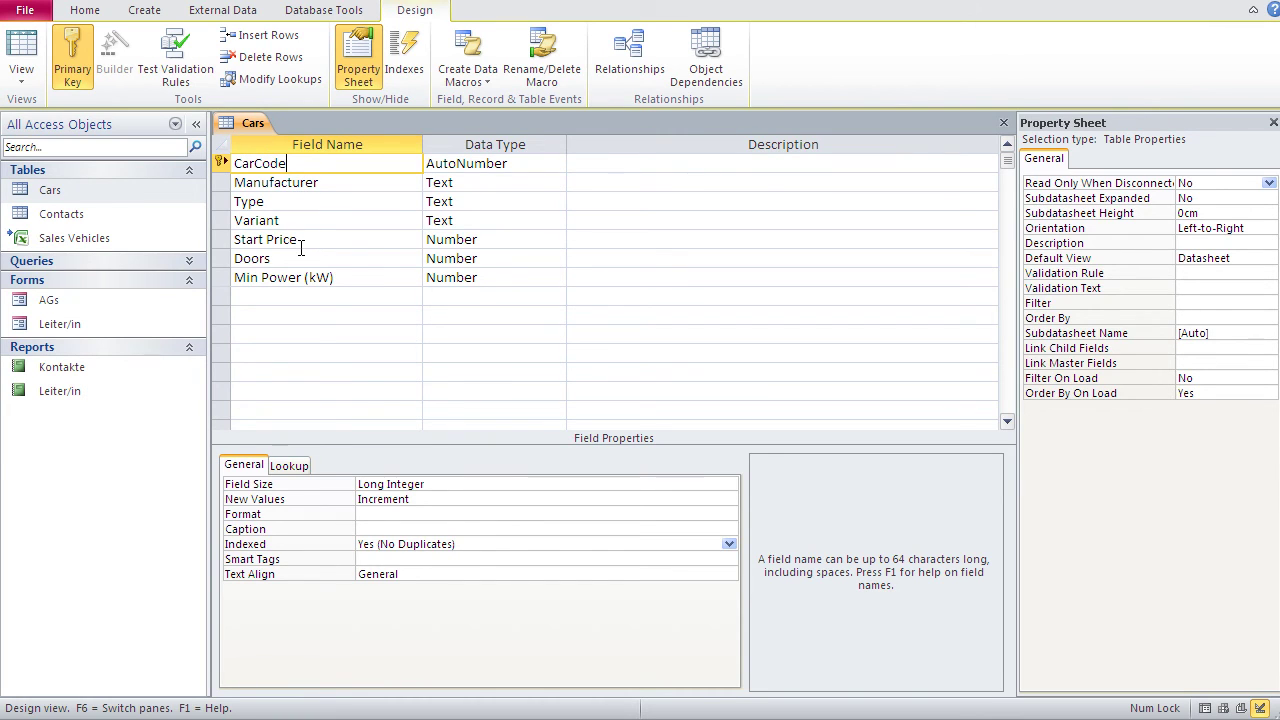
# Step: Open the index list of the Cars table and examine the PrimaryKey, Variant and ABC entries
pyautogui.click(403, 51)
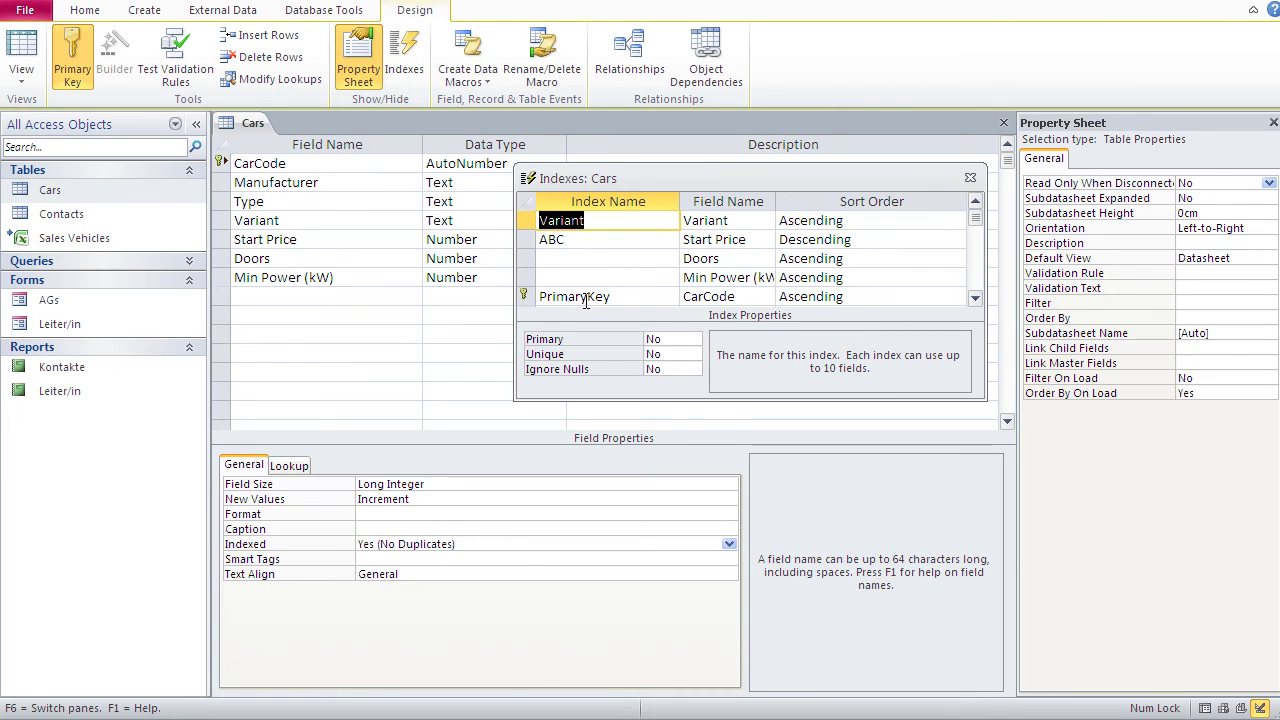
pyautogui.click(525, 296)
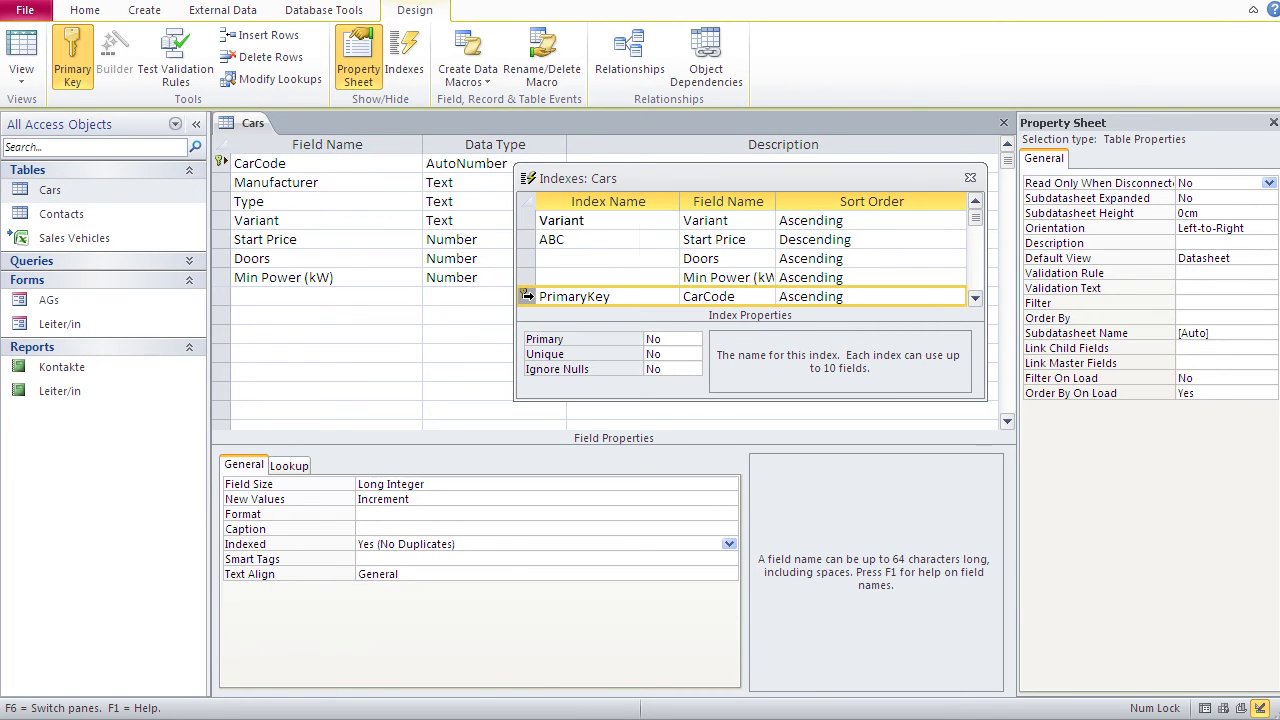
pyautogui.click(526, 222)
pyautogui.moveTo(525, 240); pyautogui.dragTo(524, 269)
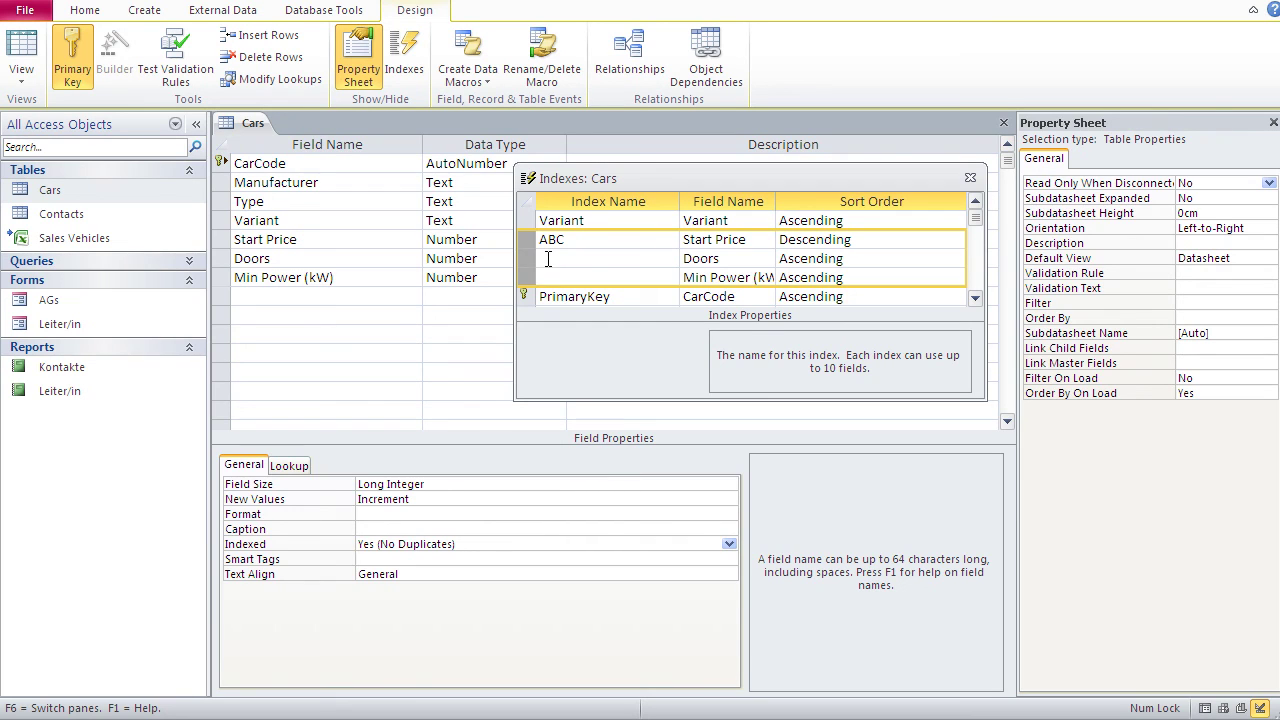
pyautogui.click(545, 259)
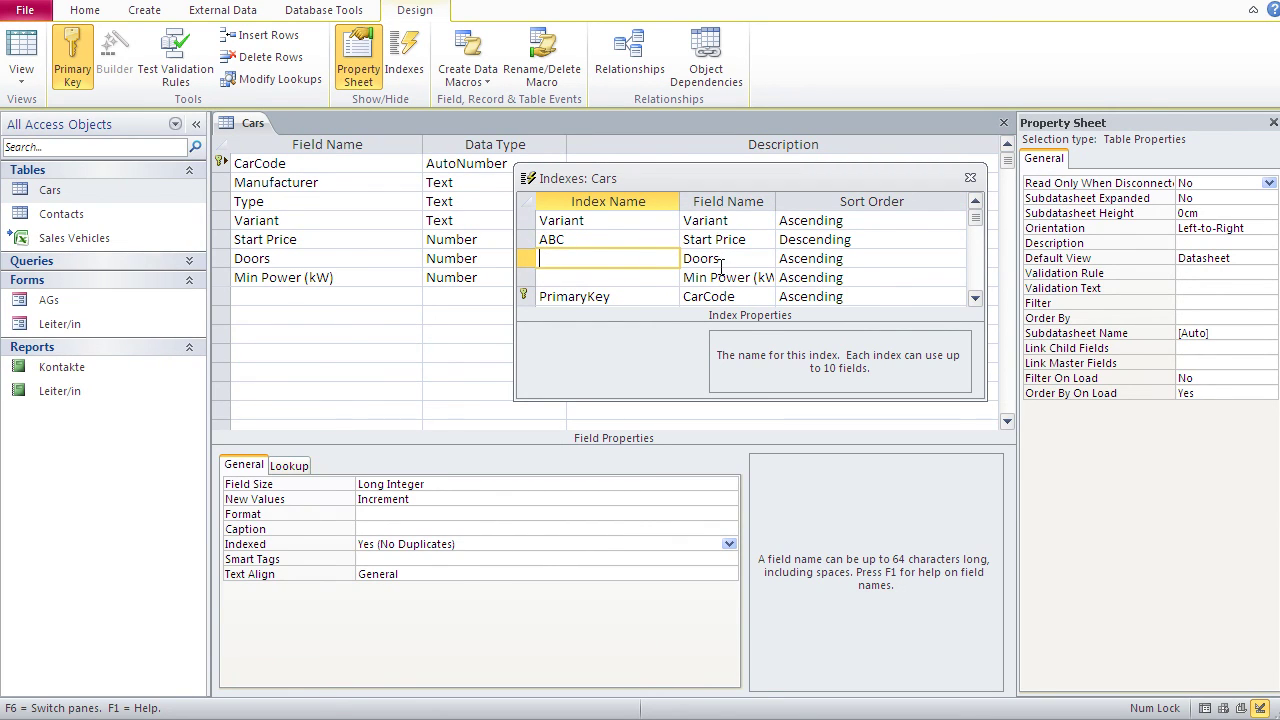
# Step: Remove the Min Power (kW) field from the ABC index, delete the Variant index and close the index list
pyautogui.click(525, 277)
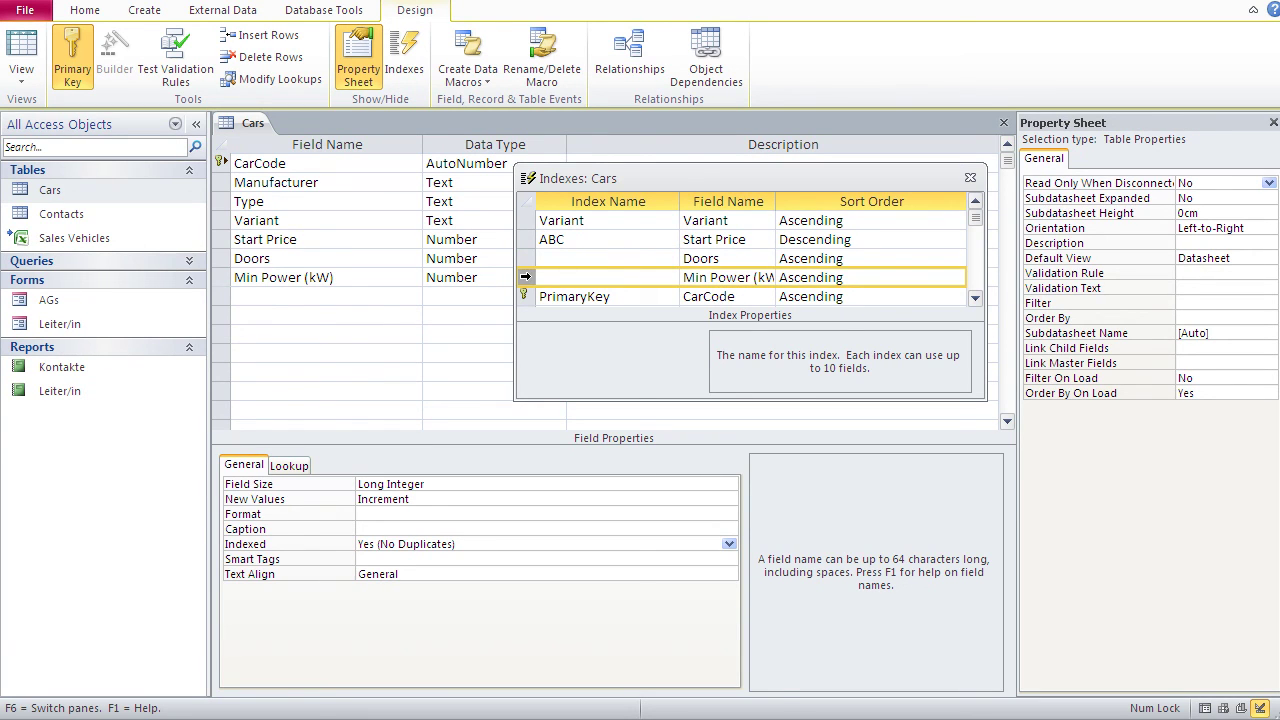
pyautogui.press('Delete')
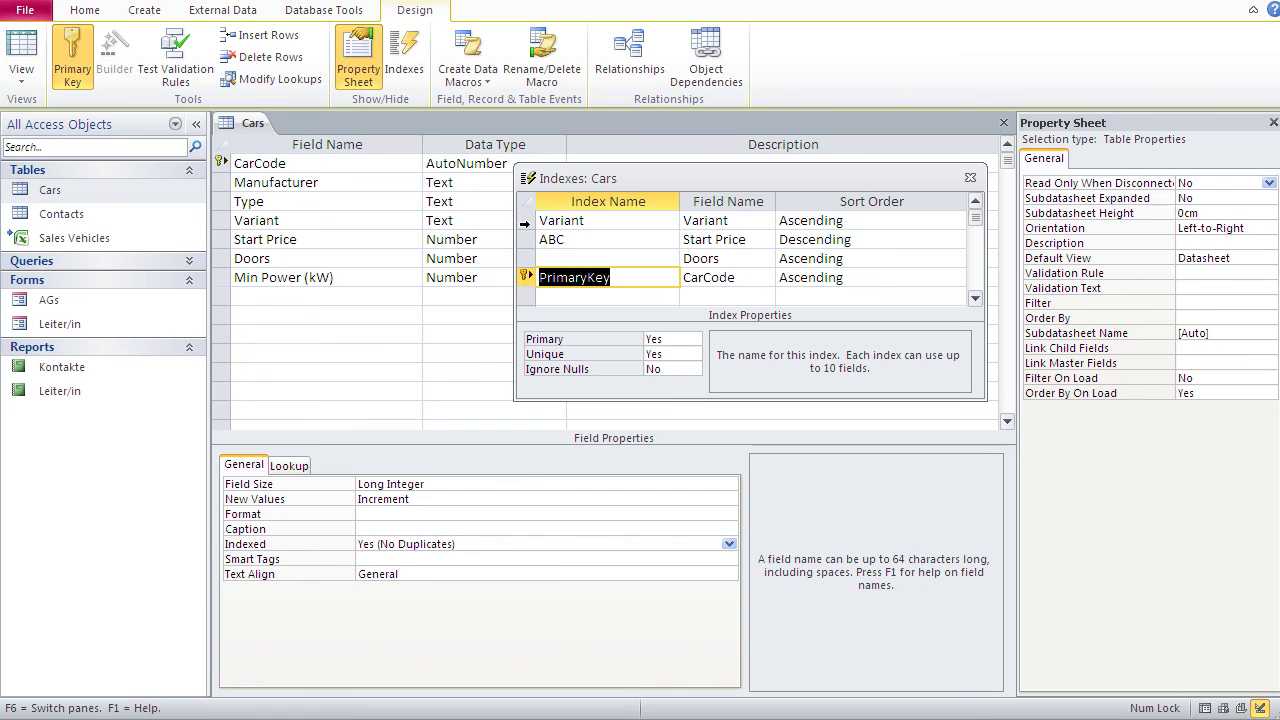
pyautogui.click(521, 219)
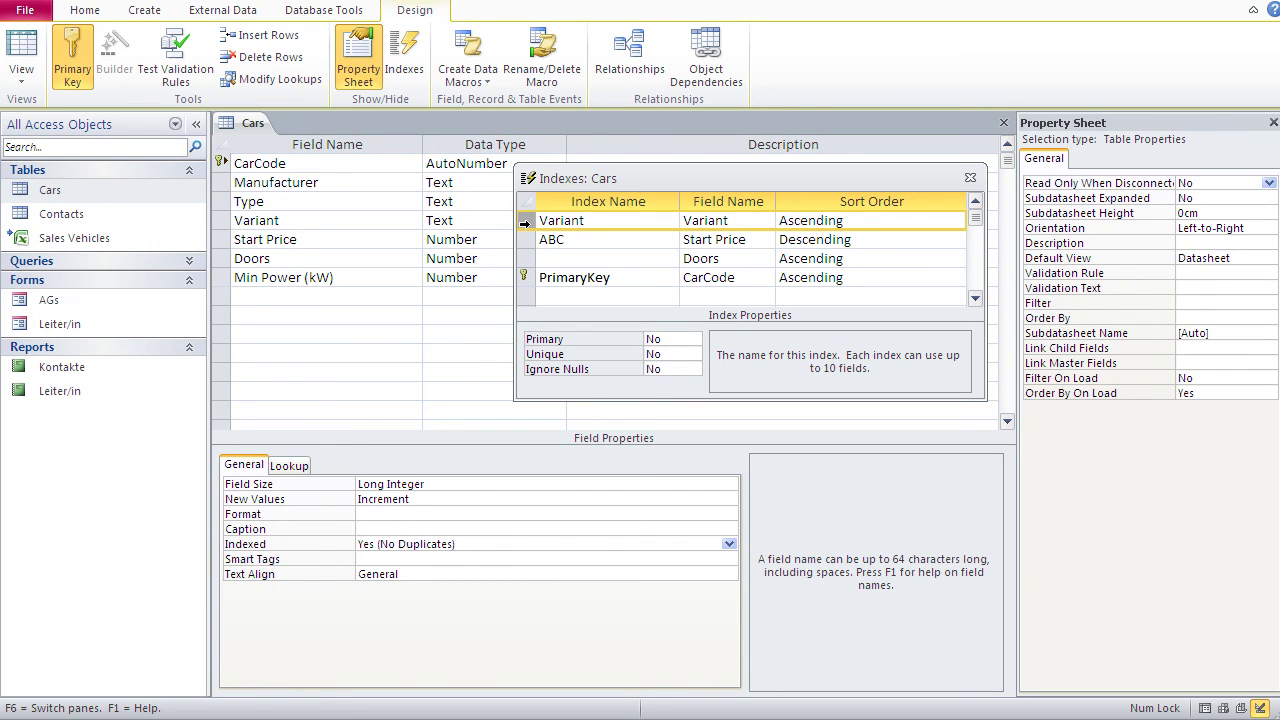
pyautogui.press('Delete')
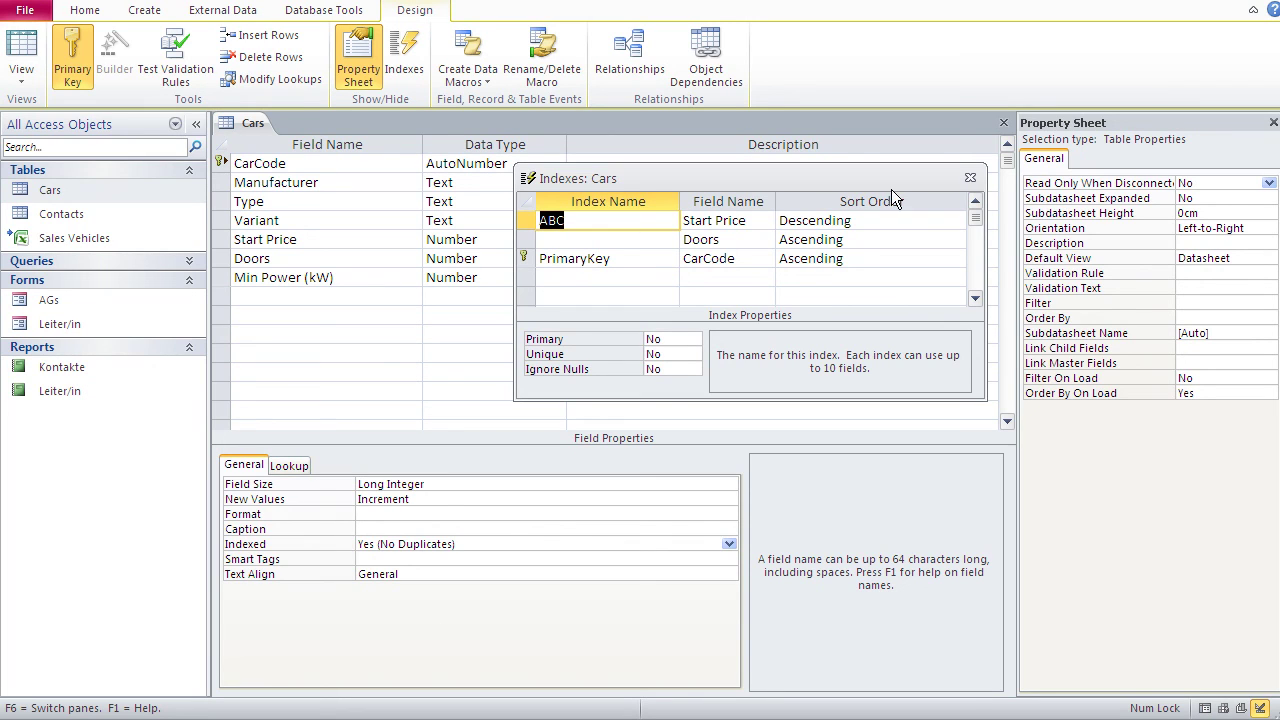
pyautogui.click(968, 180)
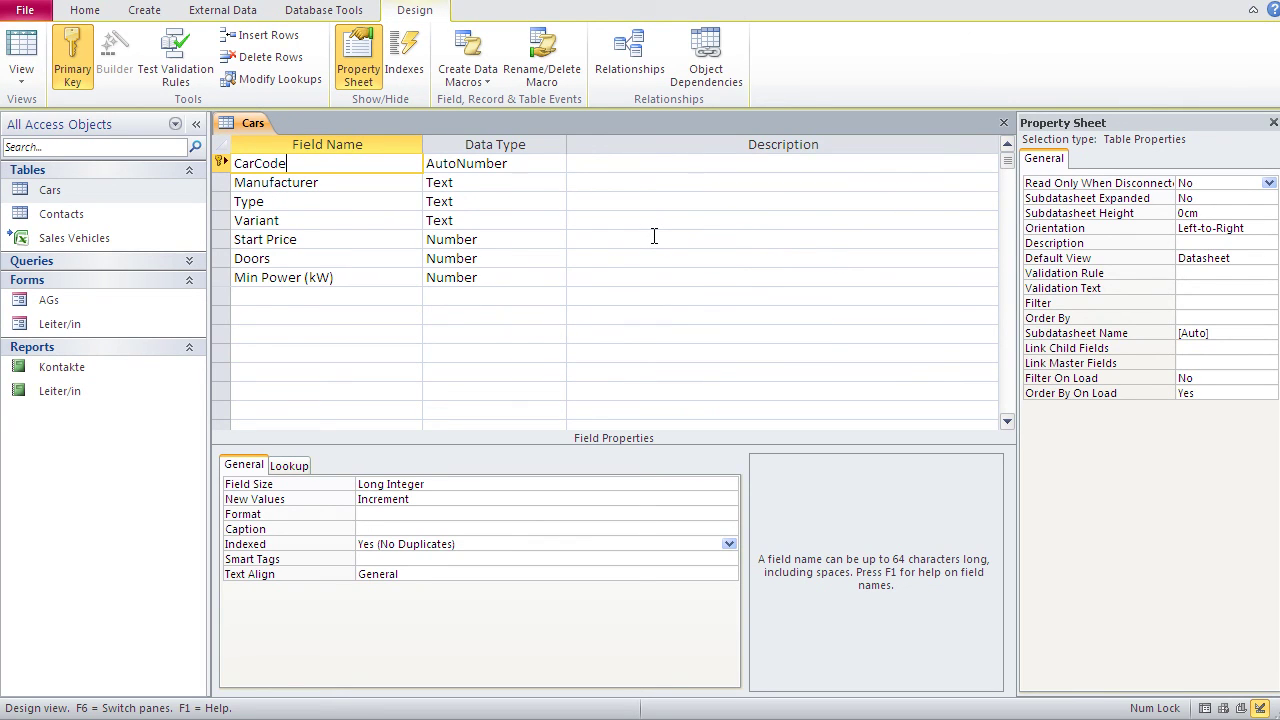
# Step: Save the Cars table design, switch to Datasheet view and select the whole CarCode column
pyautogui.click(20, 50)
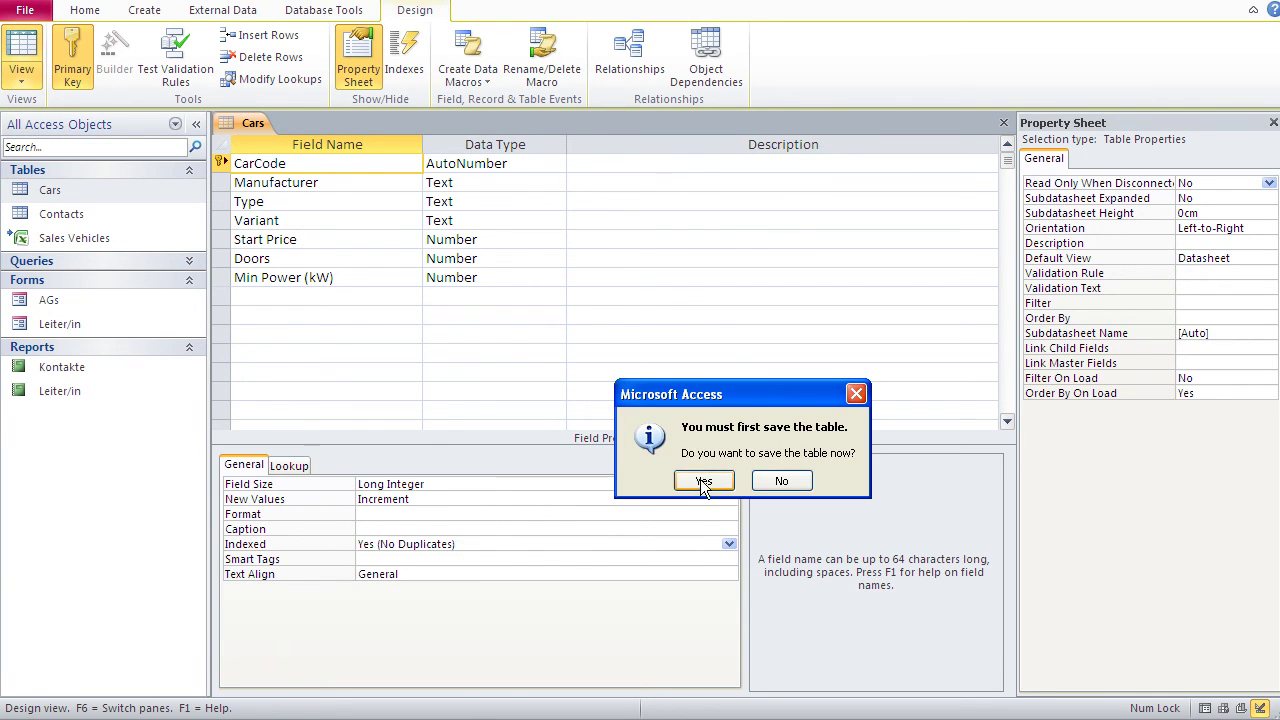
pyautogui.click(703, 481)
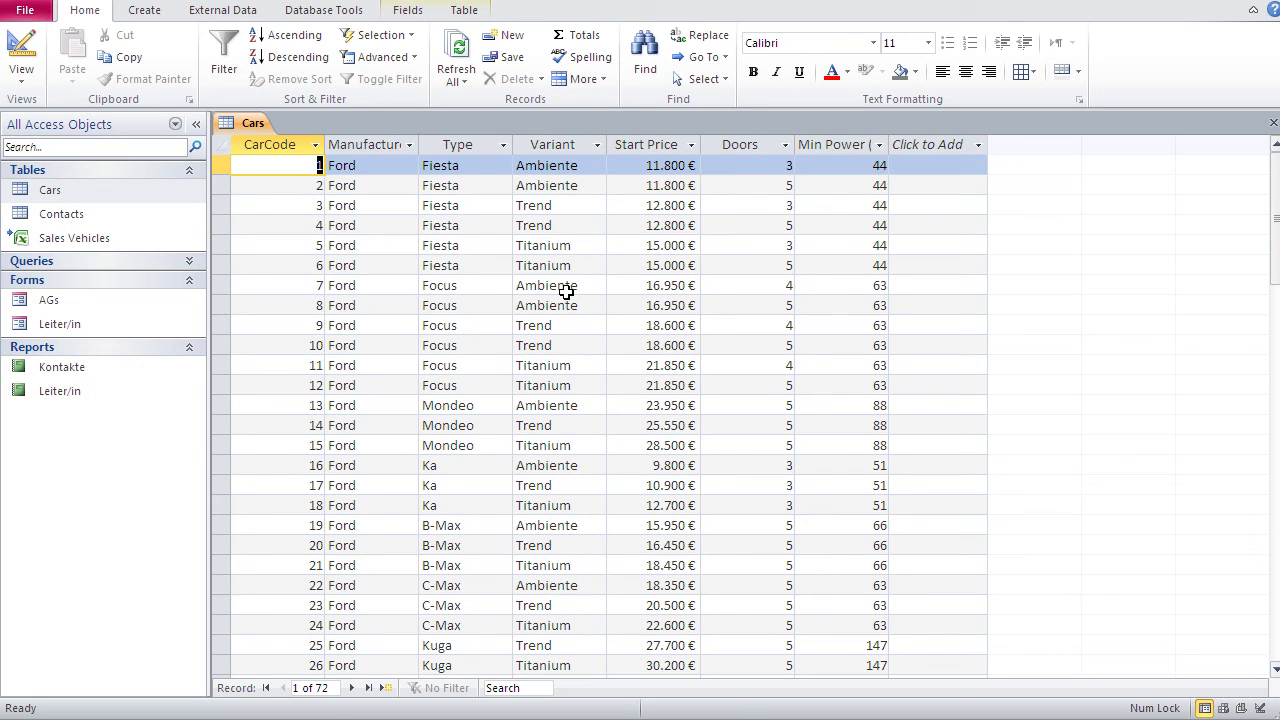
pyautogui.click(272, 140)
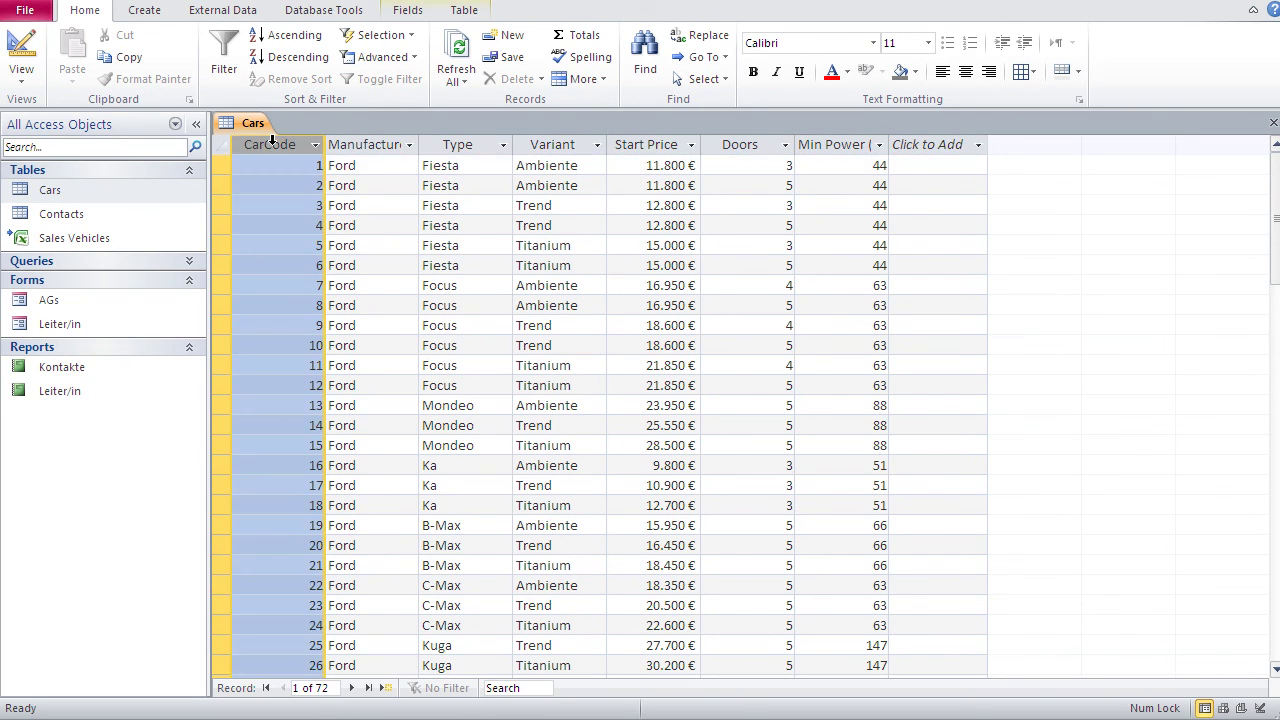